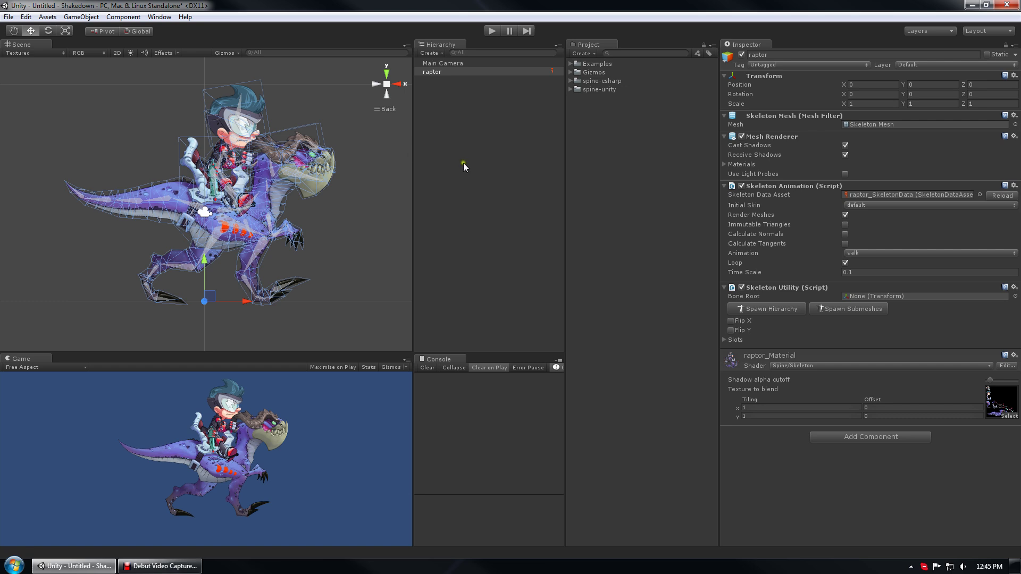
# Spawn a bone hierarchy for the raptor skeleton using the Follow (Root Only) option
pyautogui.click(433, 73)
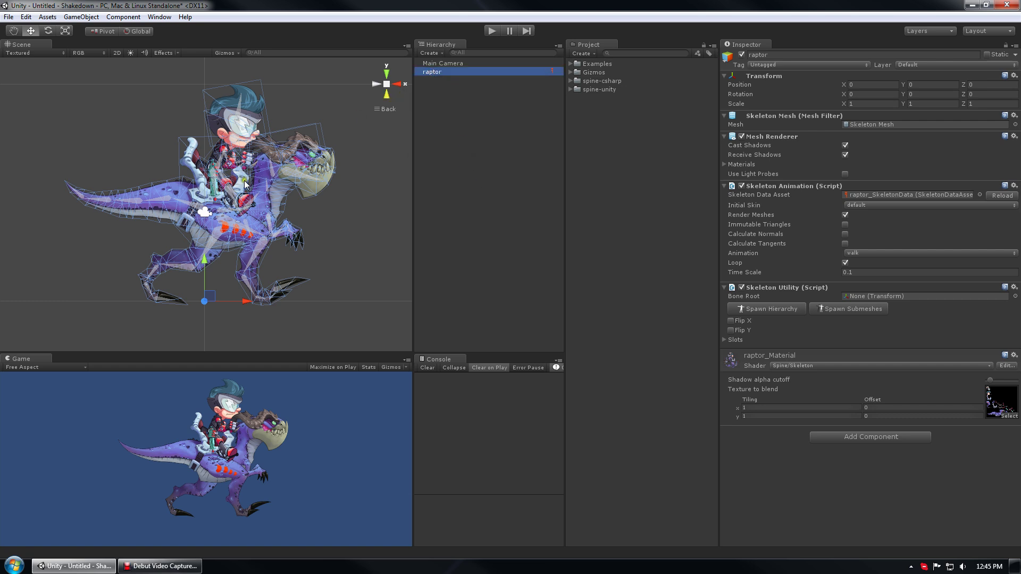
pyautogui.moveTo(260, 208); pyautogui.dragTo(261, 205, button='middle')
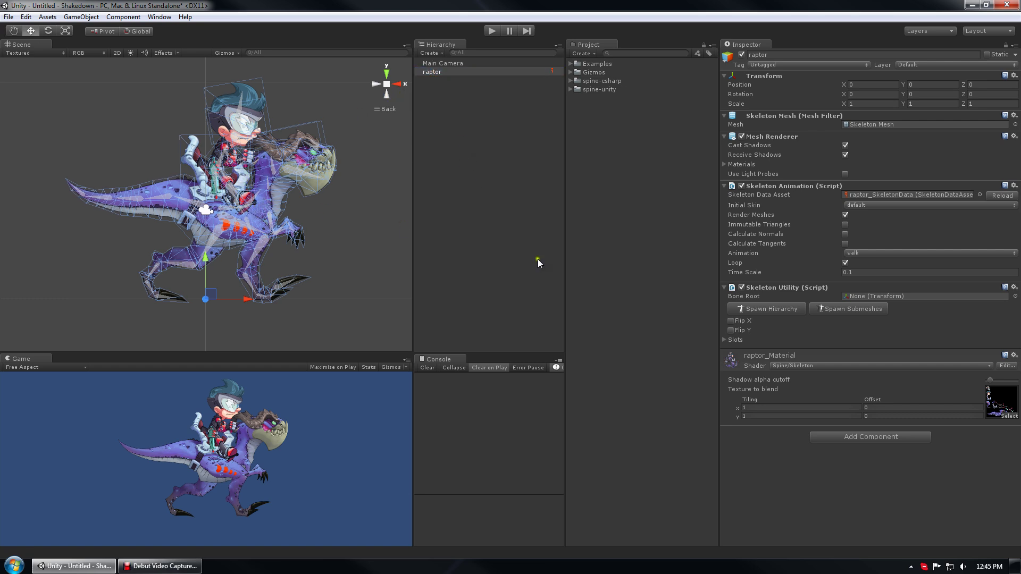
pyautogui.click(758, 309)
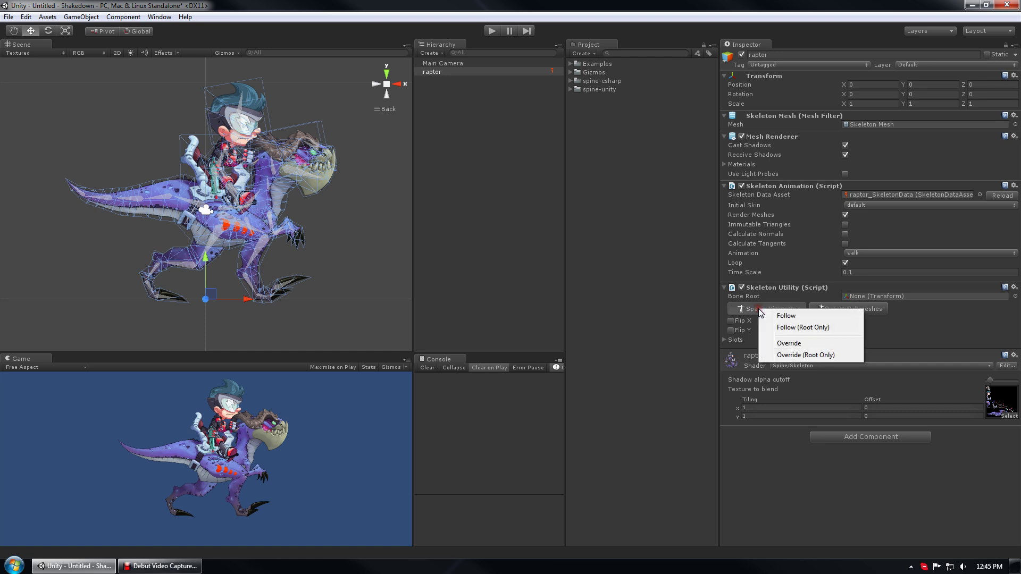
pyautogui.click(835, 326)
pyautogui.click(451, 89)
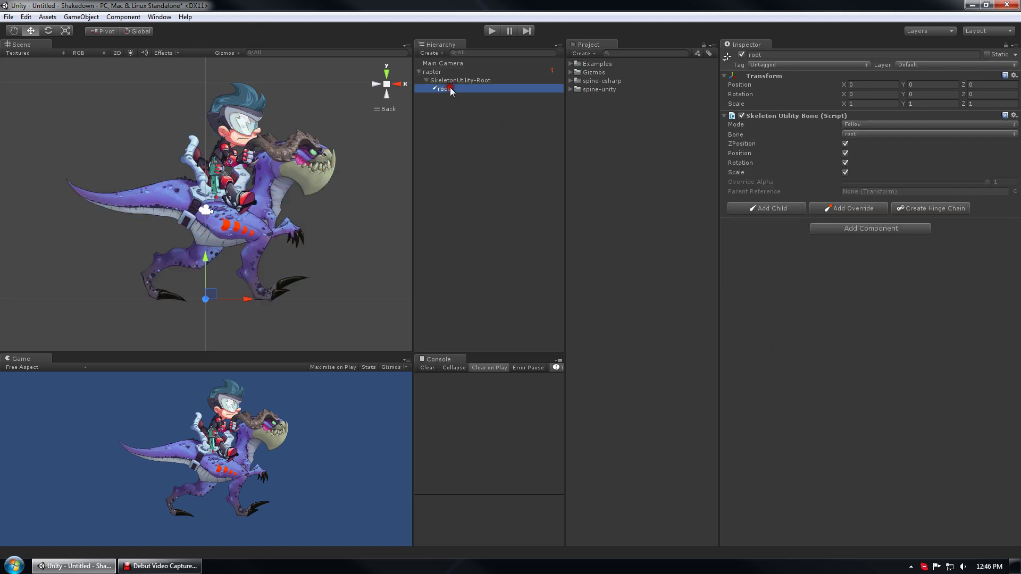
pyautogui.click(452, 72)
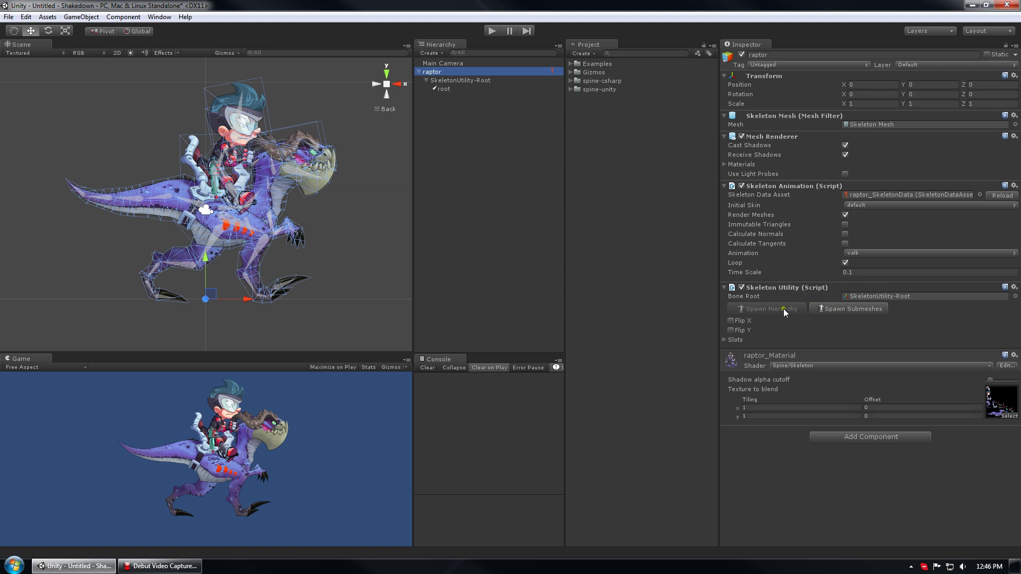
# Add the front_foot_goal and rear_foot_goal bones as children of the root bone
pyautogui.click(460, 89)
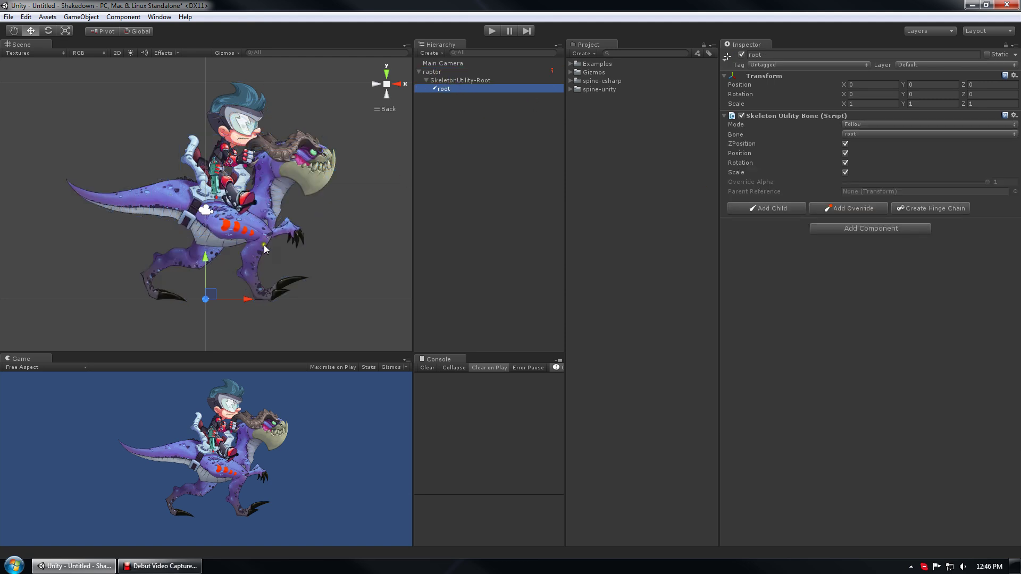
pyautogui.click(753, 207)
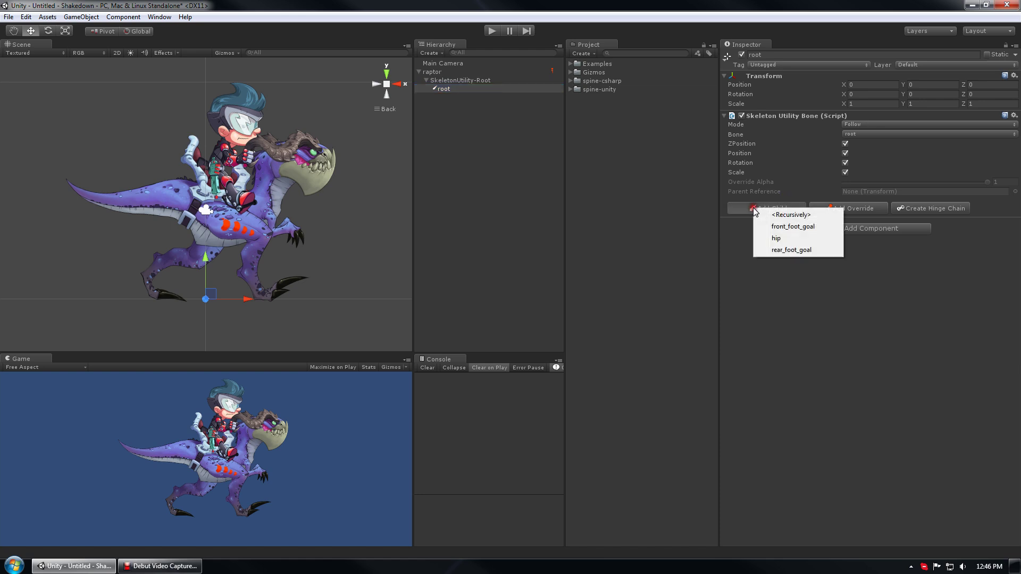
pyautogui.click(791, 227)
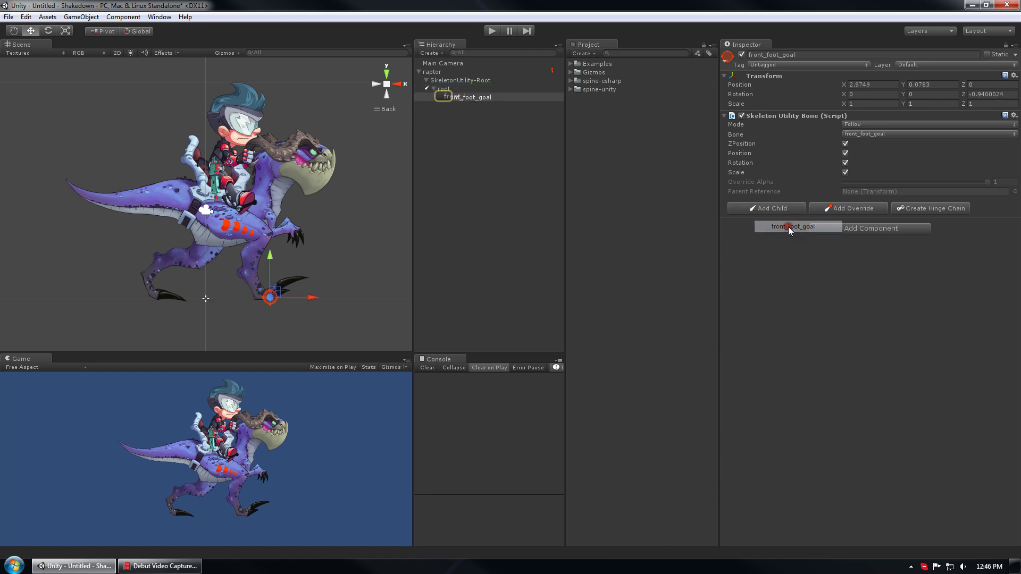
pyautogui.click(452, 89)
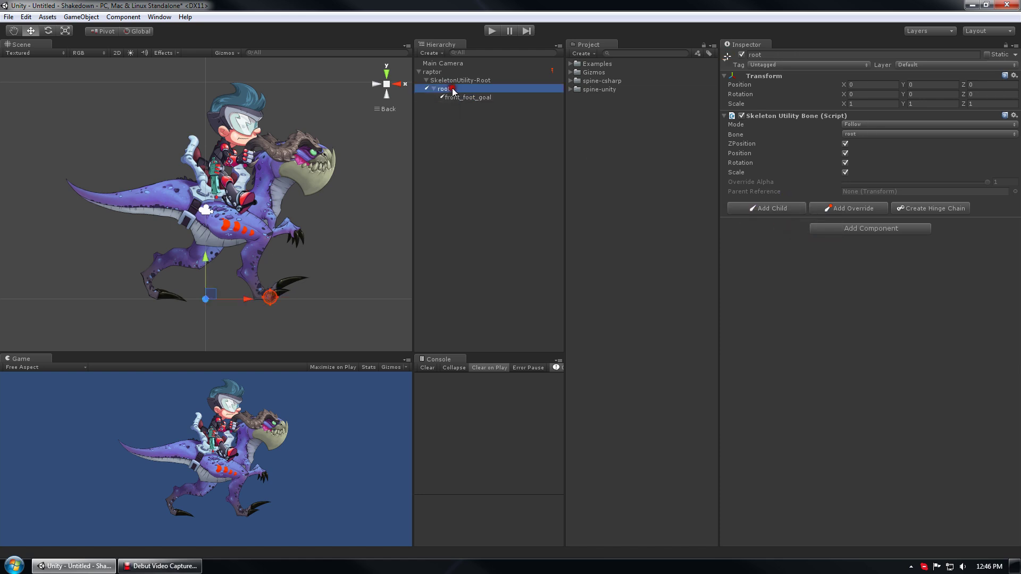
pyautogui.click(763, 209)
pyautogui.click(787, 251)
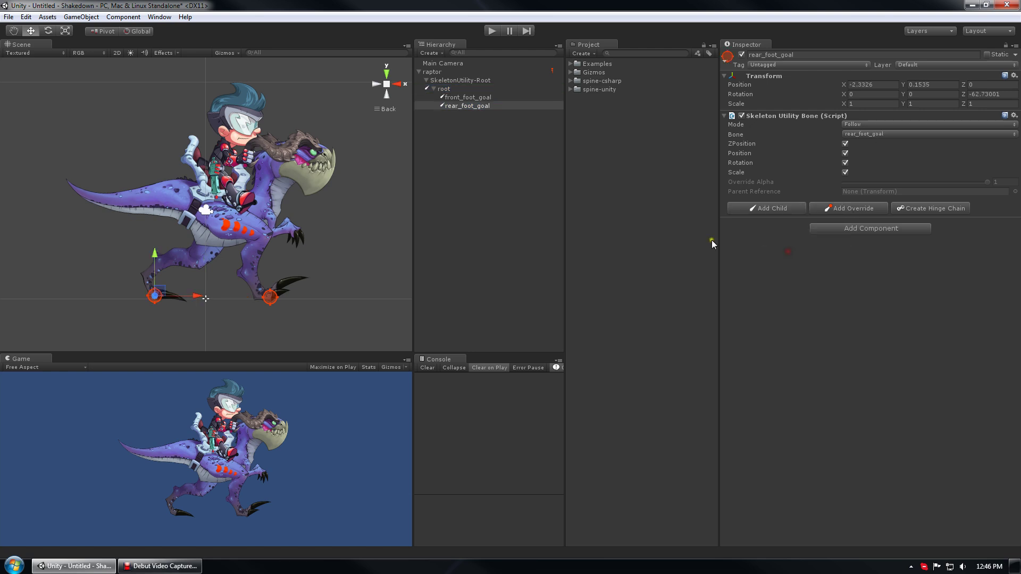
# Switch the front_foot_goal bone's mode to Override and try moving it in the scene
pyautogui.click(468, 97)
pyautogui.moveTo(282, 211); pyautogui.dragTo(293, 234, button='middle')
pyautogui.scroll(5, 280, 188)
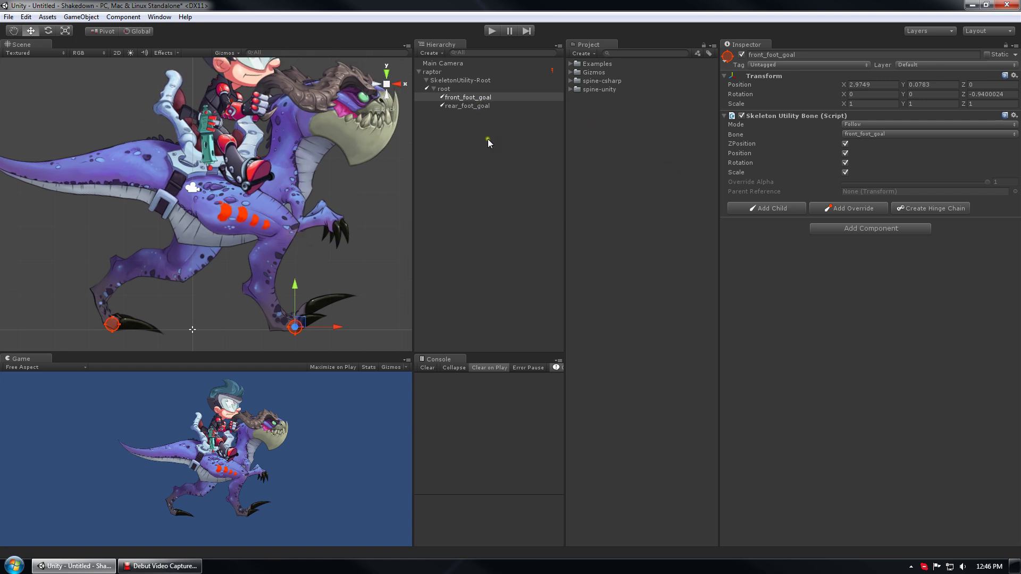
pyautogui.click(859, 127)
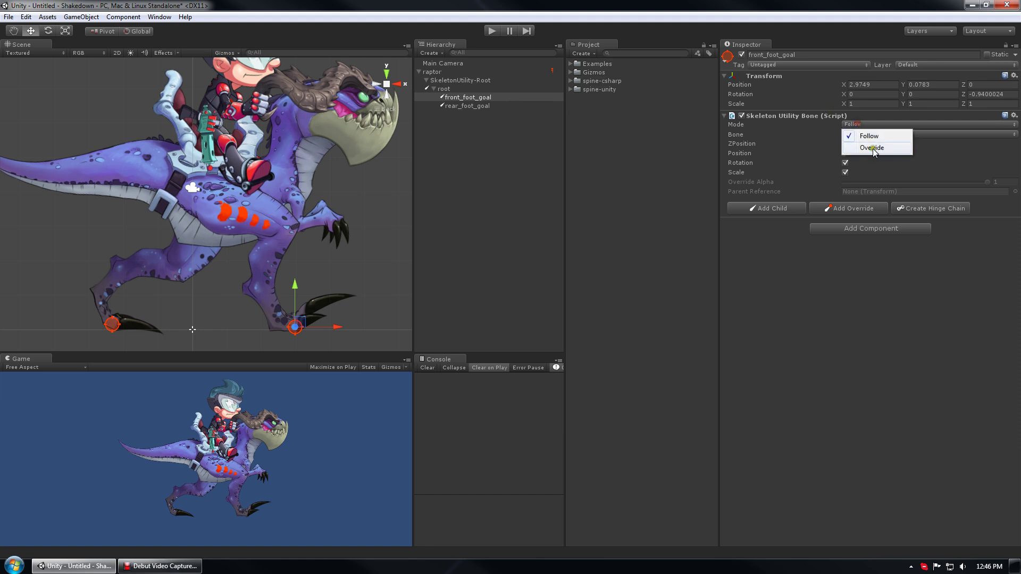
pyautogui.click(869, 147)
pyautogui.click(467, 98)
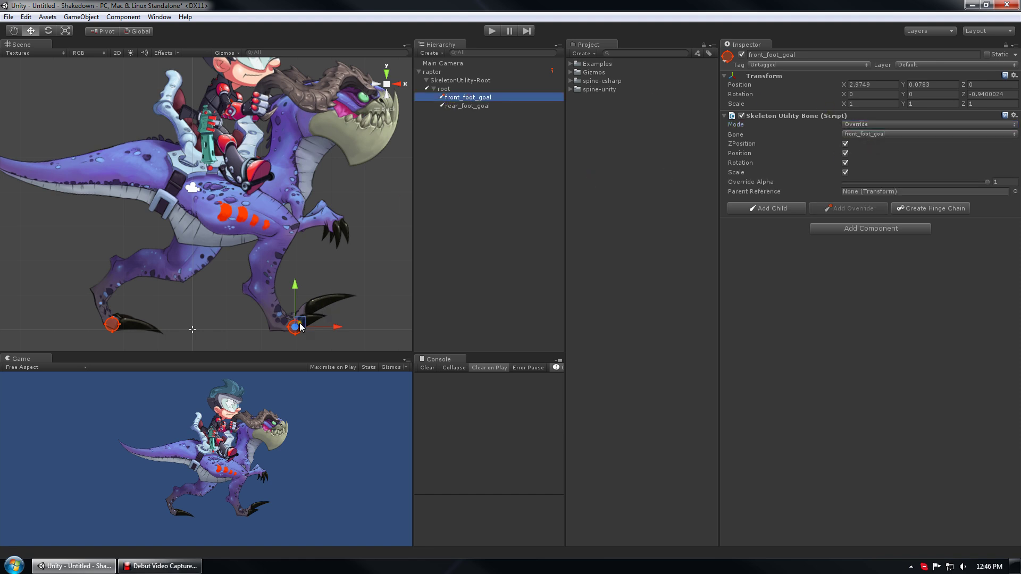
pyautogui.moveTo(301, 324)
pyautogui.mouseDown()
pyautogui.moveTo(291, 250)
pyautogui.moveTo(285, 288)
pyautogui.moveTo(304, 303)
pyautogui.moveTo(269, 296)
pyautogui.moveTo(286, 300)
pyautogui.moveTo(301, 324)
pyautogui.mouseUp()
# Switch rear_foot_goal to Override mode and shift it to about X -2.15, Y 0.05
pyautogui.click(468, 105)
pyautogui.click(850, 124)
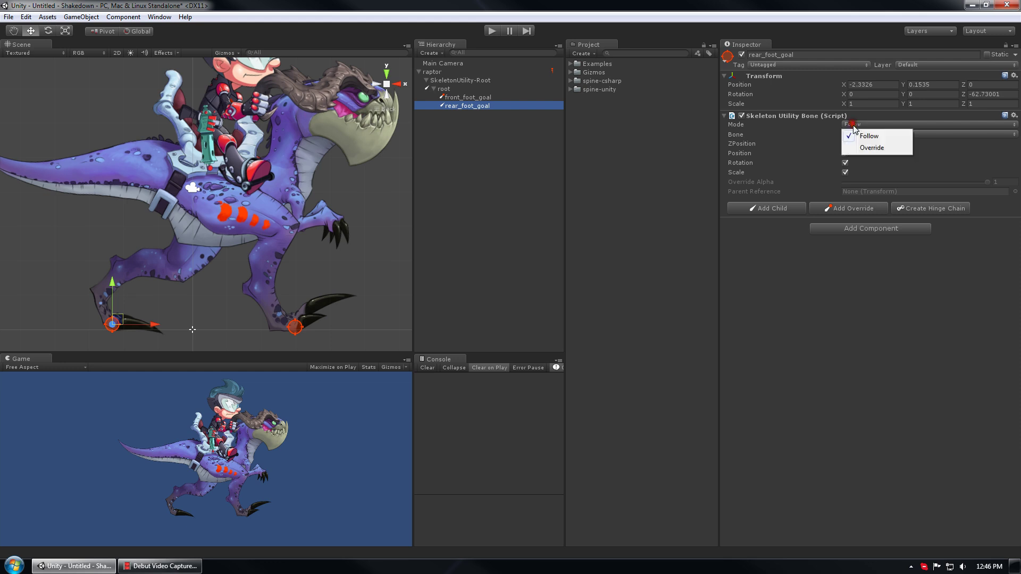
pyautogui.click(872, 149)
pyautogui.moveTo(138, 322)
pyautogui.mouseDown()
pyautogui.moveTo(148, 287)
pyautogui.moveTo(126, 324)
pyautogui.mouseUp()
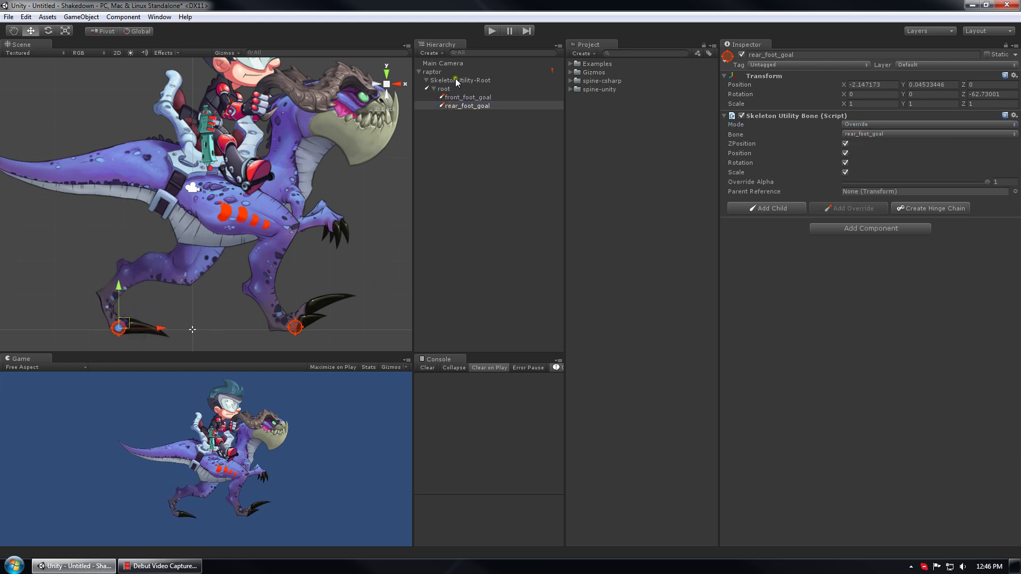
# Play the scene to preview the walk with the overridden foot goals, and stop it
pyautogui.click(492, 30)
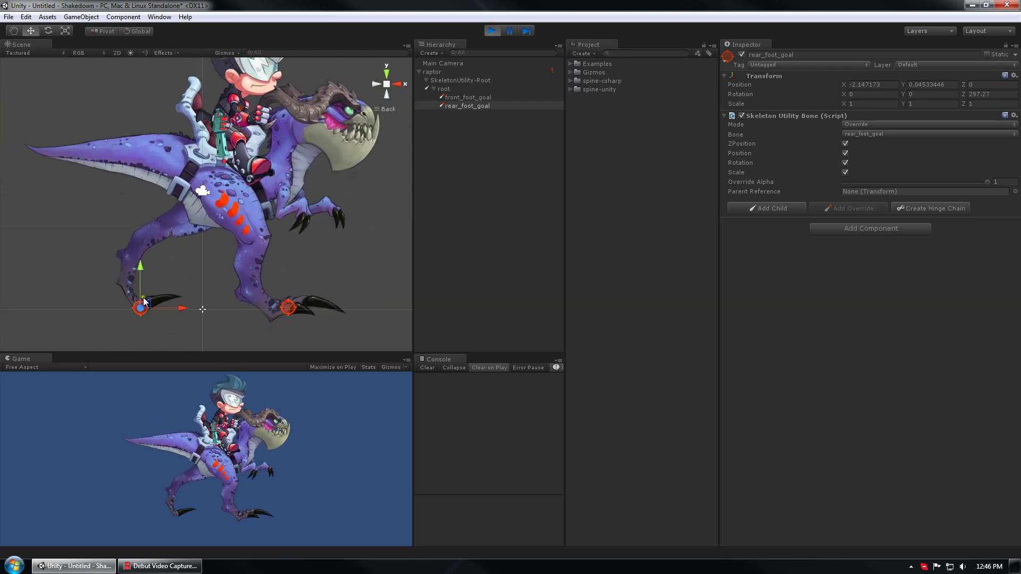
pyautogui.click(471, 97)
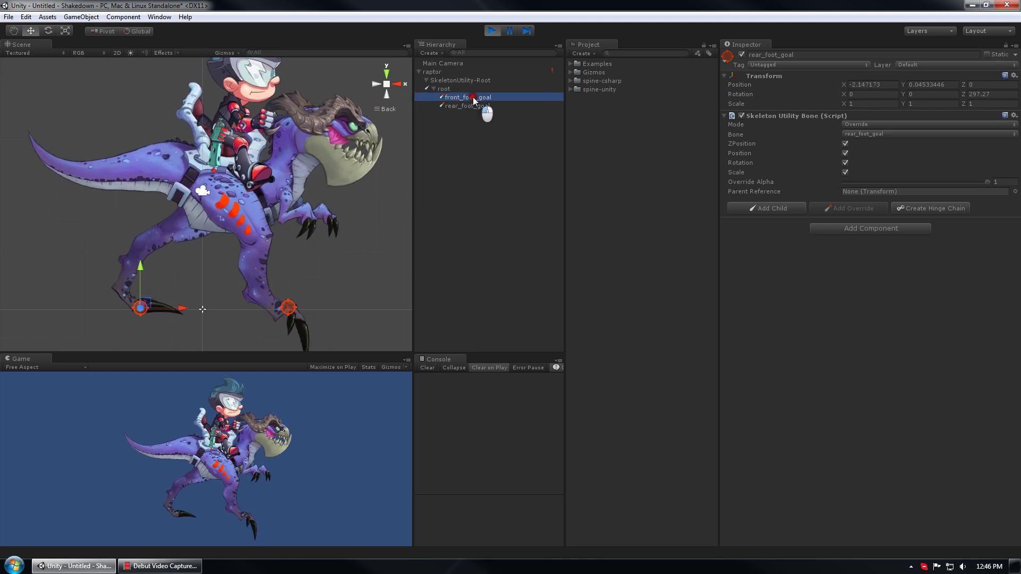
pyautogui.click(492, 30)
# Set the mode of both foot goal bones back to Follow and deselect them
pyautogui.keyDown('shift'); pyautogui.click(468, 105); pyautogui.keyUp('shift')
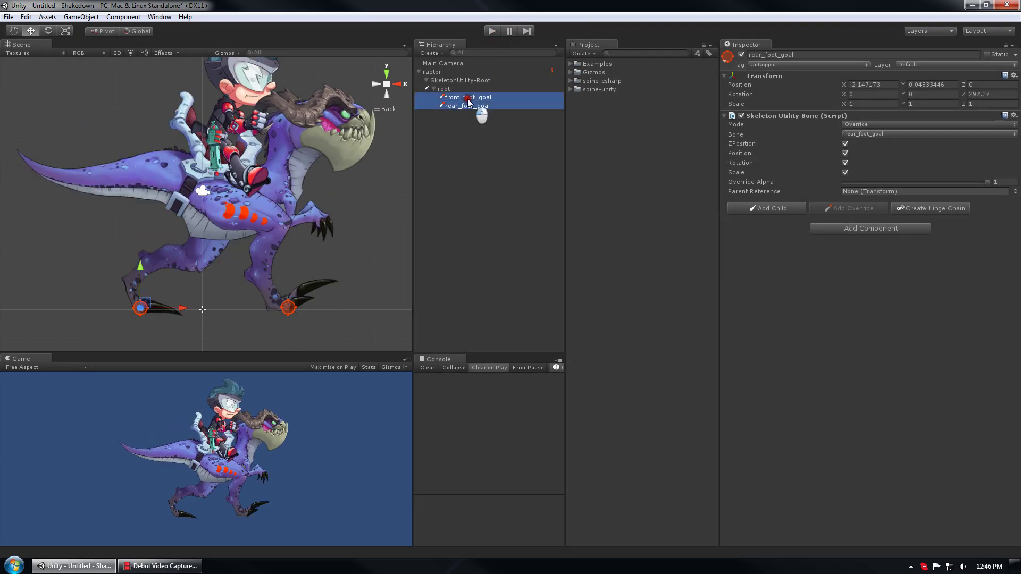
pyautogui.click(862, 126)
pyautogui.click(854, 133)
pyautogui.click(486, 124)
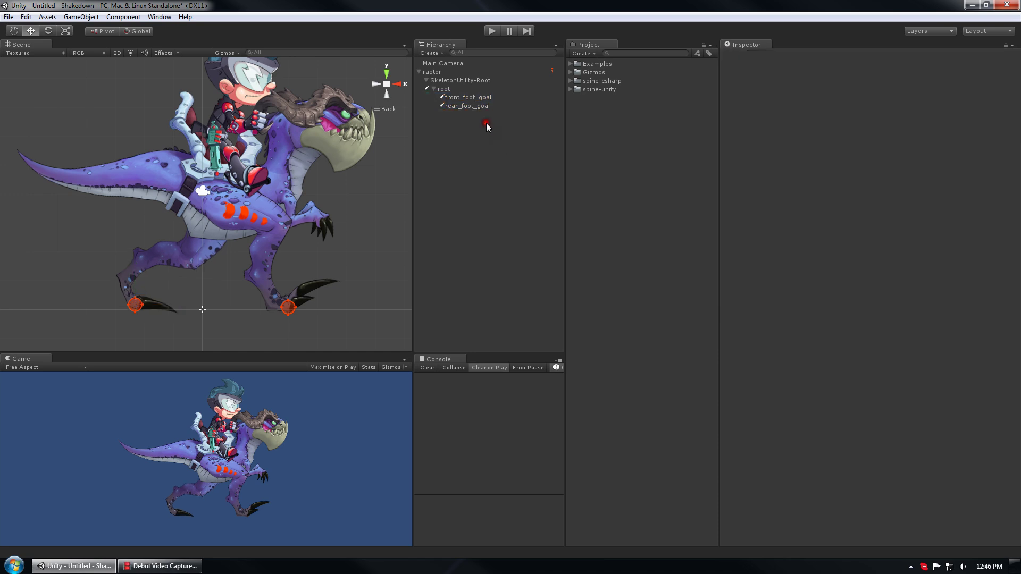
# Add a Skeleton Utility Ground Constraint component to the front_foot_goal bone
pyautogui.click(460, 97)
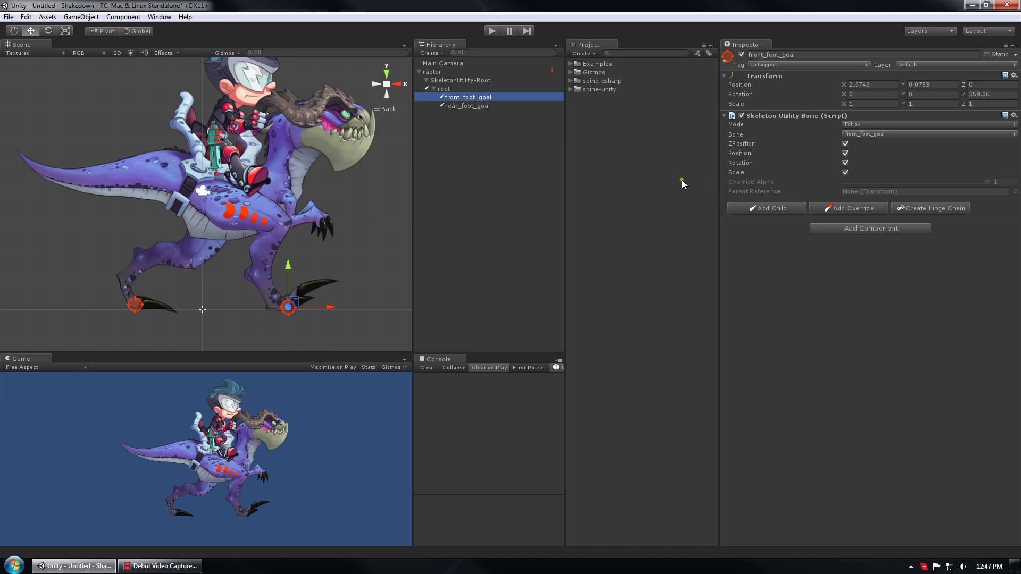
pyautogui.click(847, 230)
pyautogui.press('BackSpace')
pyautogui.write('Ground')
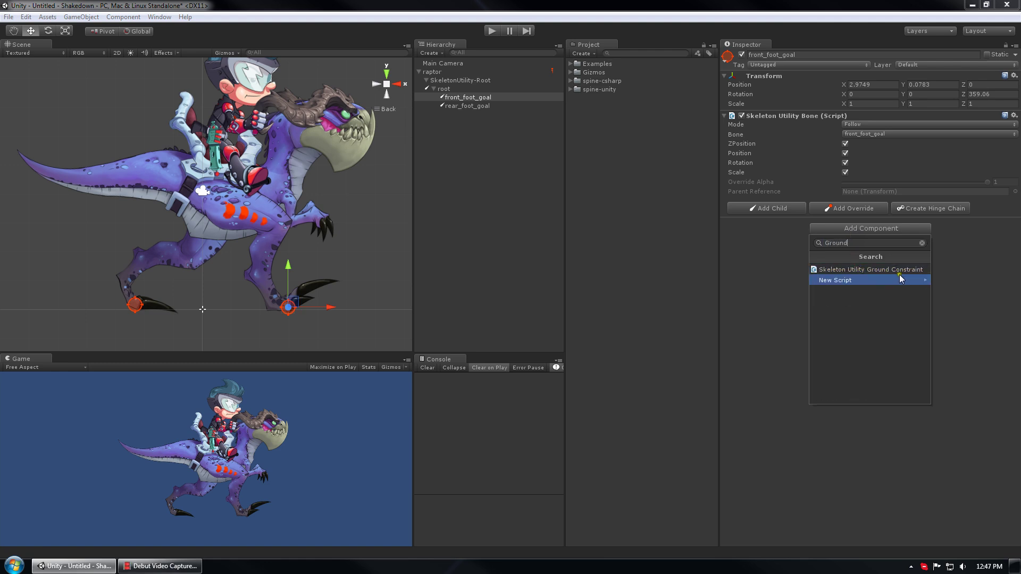
pyautogui.click(897, 270)
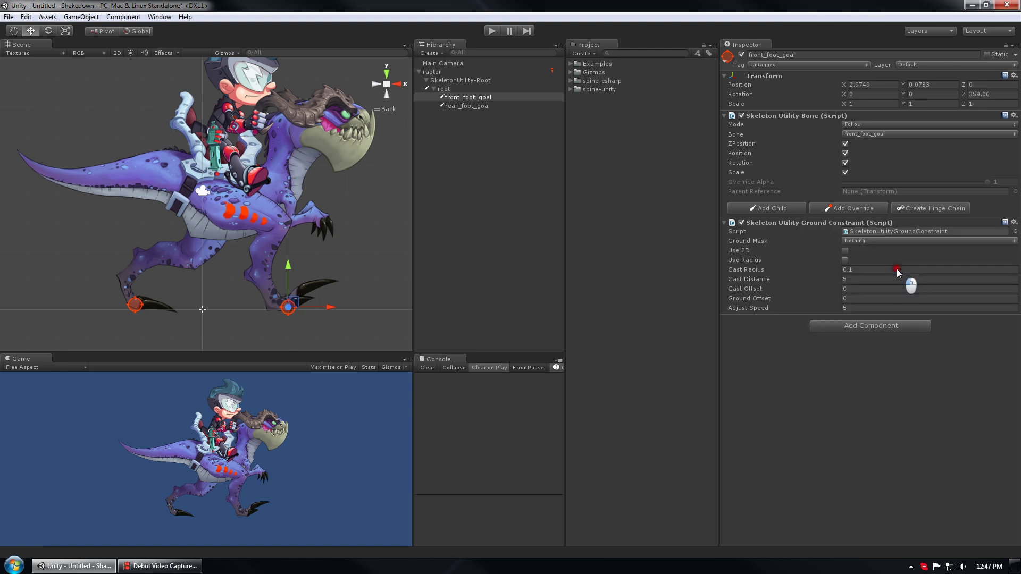
# Set the ground constraint's Ground Mask to Everything on front_foot_goal
pyautogui.scroll(3, 331, 220)
pyautogui.moveTo(330, 219); pyautogui.dragTo(291, 205, button='middle')
pyautogui.scroll(-2, 263, 209)
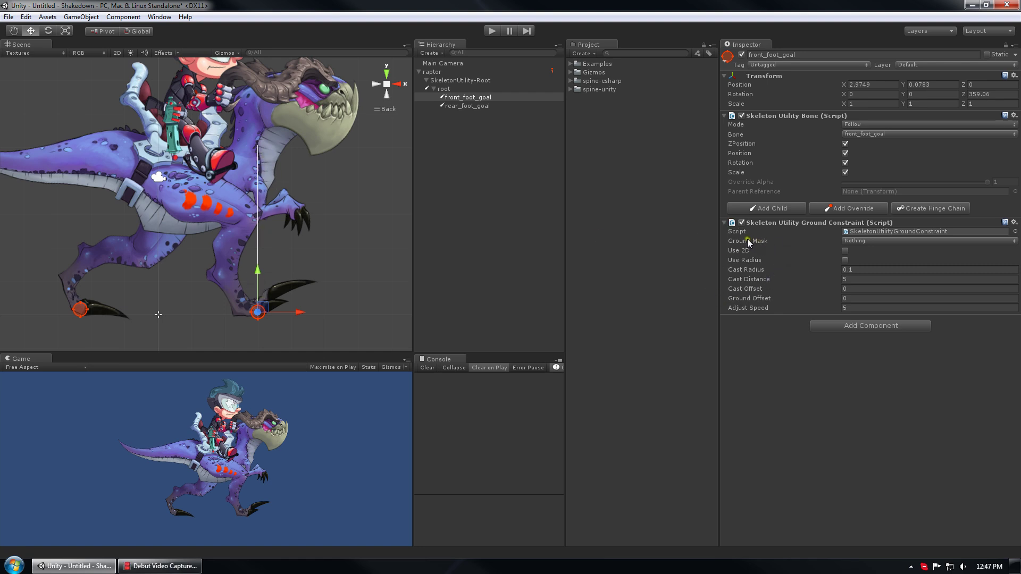
pyautogui.click(855, 241)
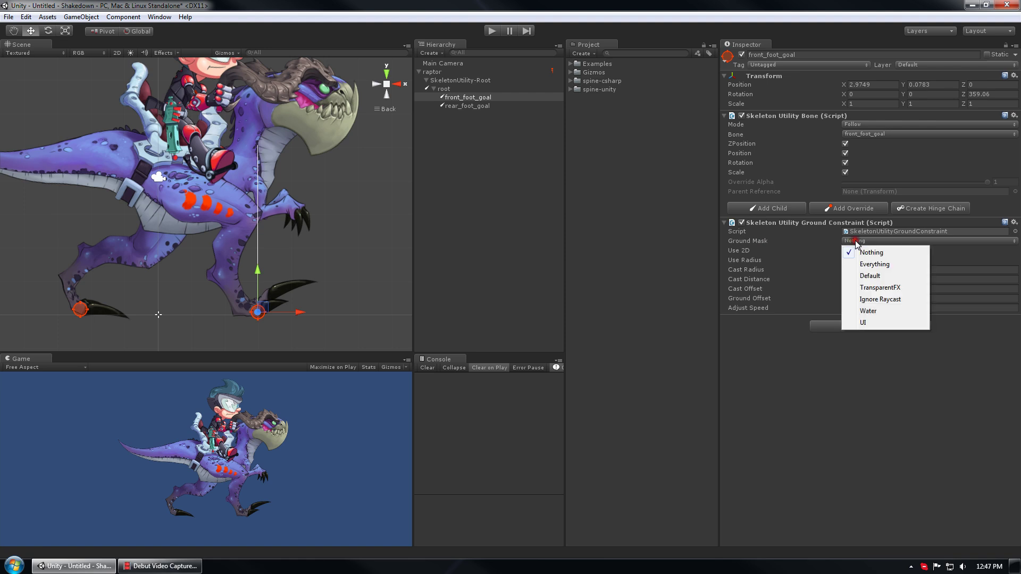
pyautogui.click(887, 266)
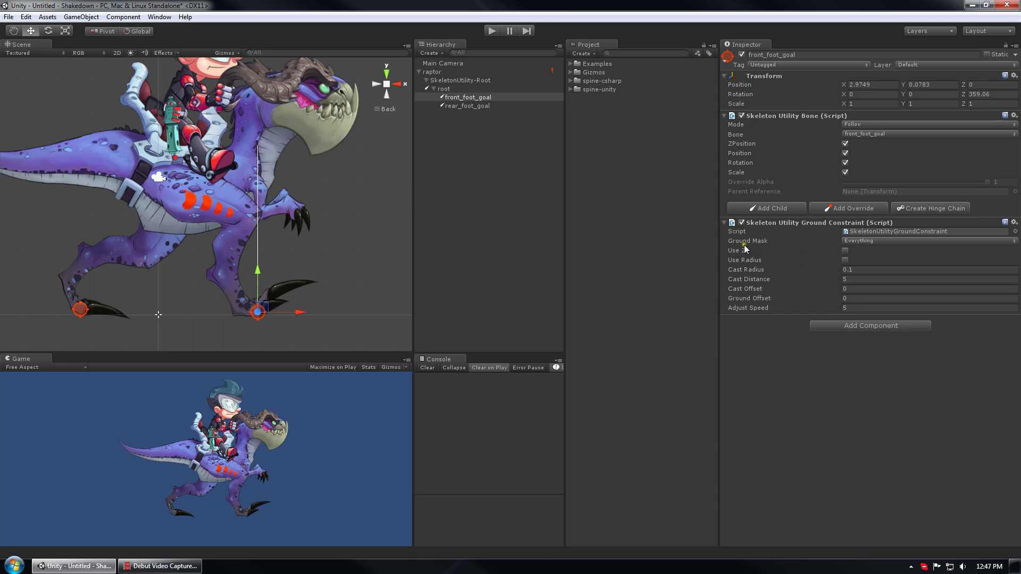
# Create a cube in the scene and move it below the raptor's front foot
pyautogui.click(81, 17)
pyautogui.moveTo(115, 53)
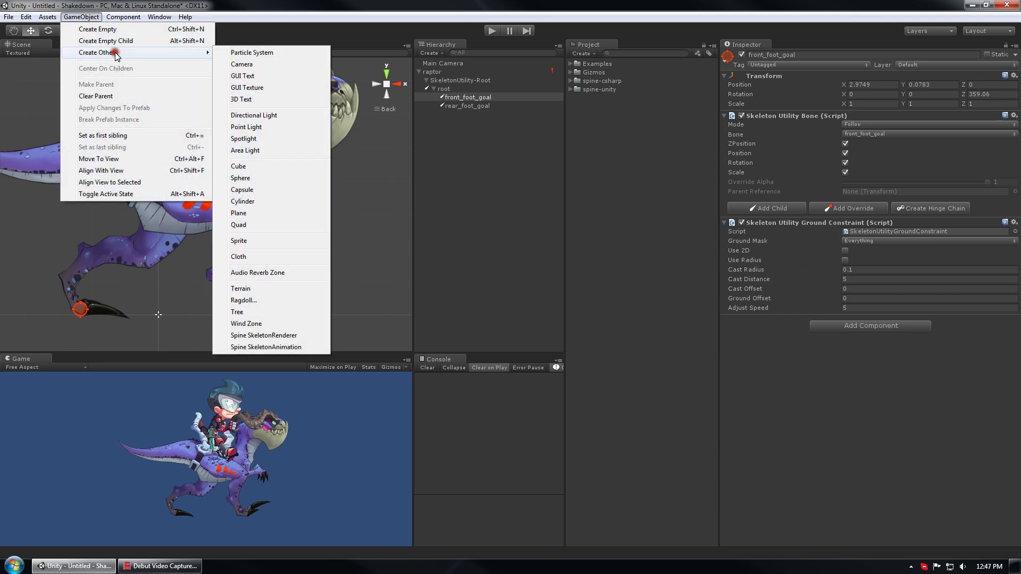
pyautogui.click(250, 168)
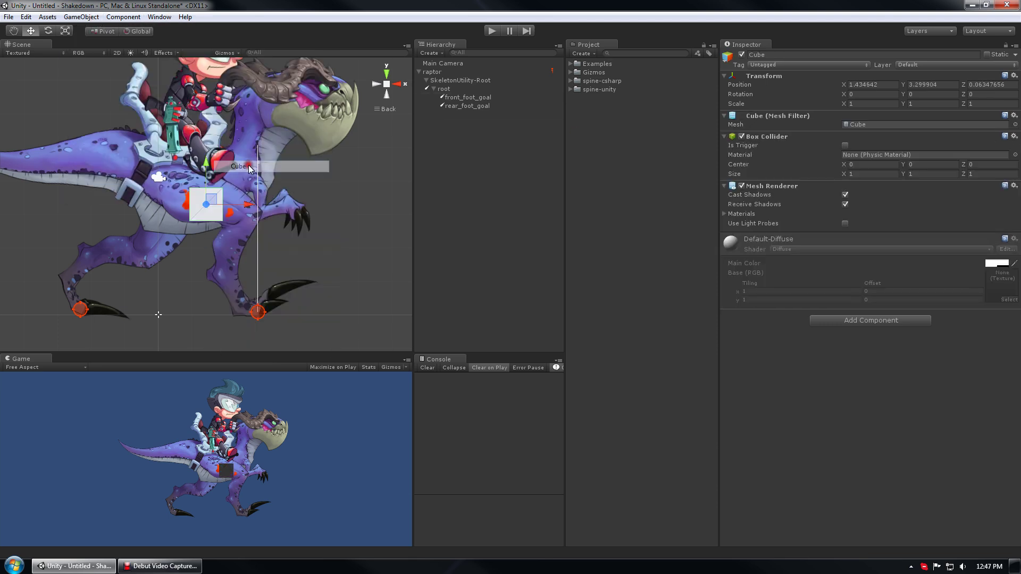
pyautogui.scroll(-3, 202, 210)
pyautogui.moveTo(203, 211); pyautogui.dragTo(287, 292)
# Stretch the cube to an X scale of about 11.2 and place it under both feet at about X 1.51, Y -1.05
pyautogui.scroll(3, 281, 224)
pyautogui.scroll(3, 282, 224)
pyautogui.scroll(-2, 268, 299)
pyautogui.scroll(-2, 268, 299)
pyautogui.press('r')
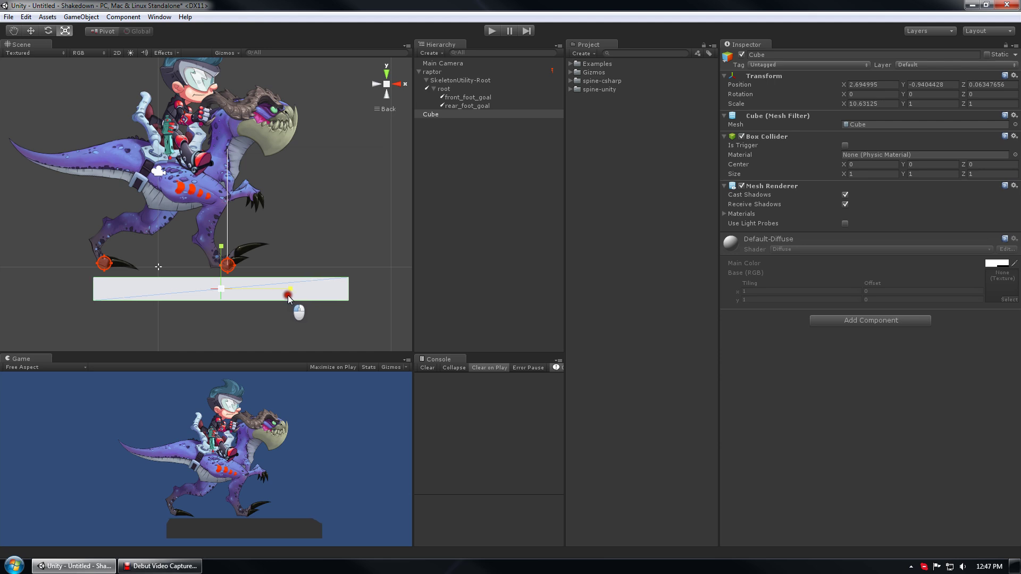
pyautogui.press('w')
pyautogui.moveTo(218, 287); pyautogui.dragTo(197, 287)
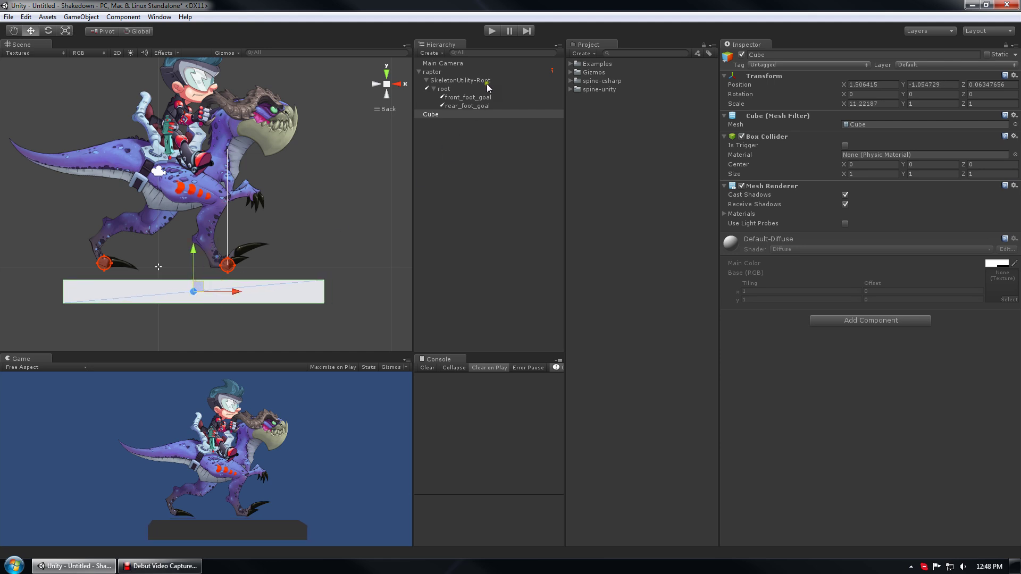
# Nudge the ground cube to about X 1.56, Y -1.07, just beneath the front foot
pyautogui.click(484, 105)
pyautogui.click(484, 98)
pyautogui.scroll(1, 252, 227)
pyautogui.scroll(5, 252, 228)
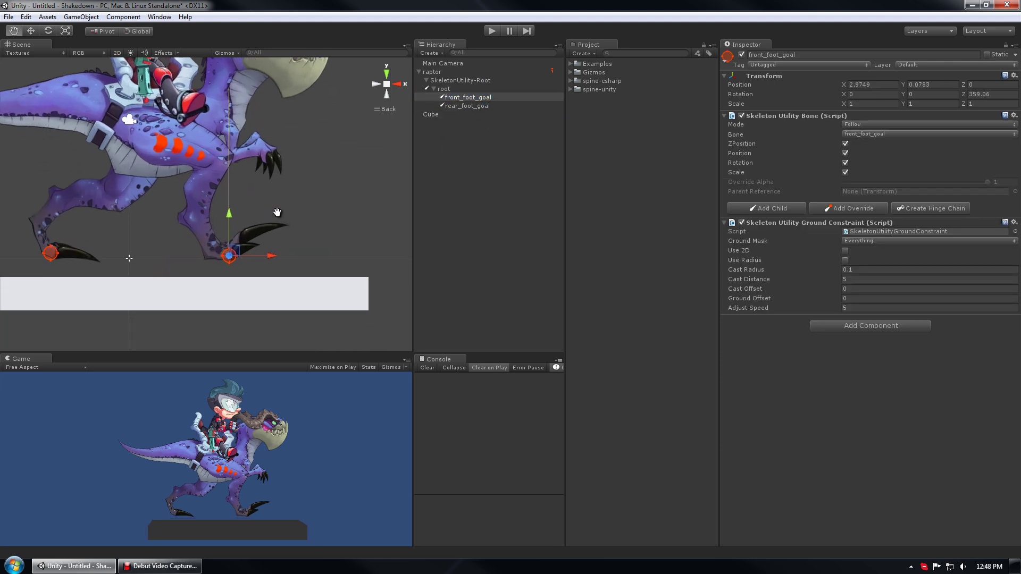
pyautogui.click(212, 292)
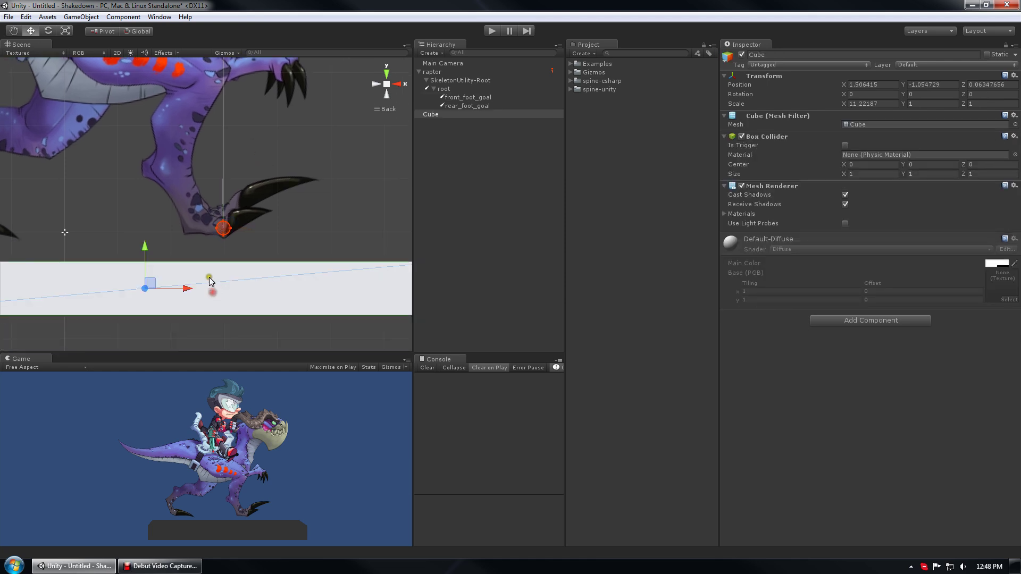
pyautogui.moveTo(157, 283)
pyautogui.mouseDown()
pyautogui.moveTo(194, 228)
pyautogui.moveTo(189, 212)
pyautogui.moveTo(200, 213)
pyautogui.moveTo(183, 285)
pyautogui.moveTo(158, 288)
pyautogui.mouseUp()
# Play the scene and raise the ground cube up against the raptor's feet
pyautogui.click(491, 32)
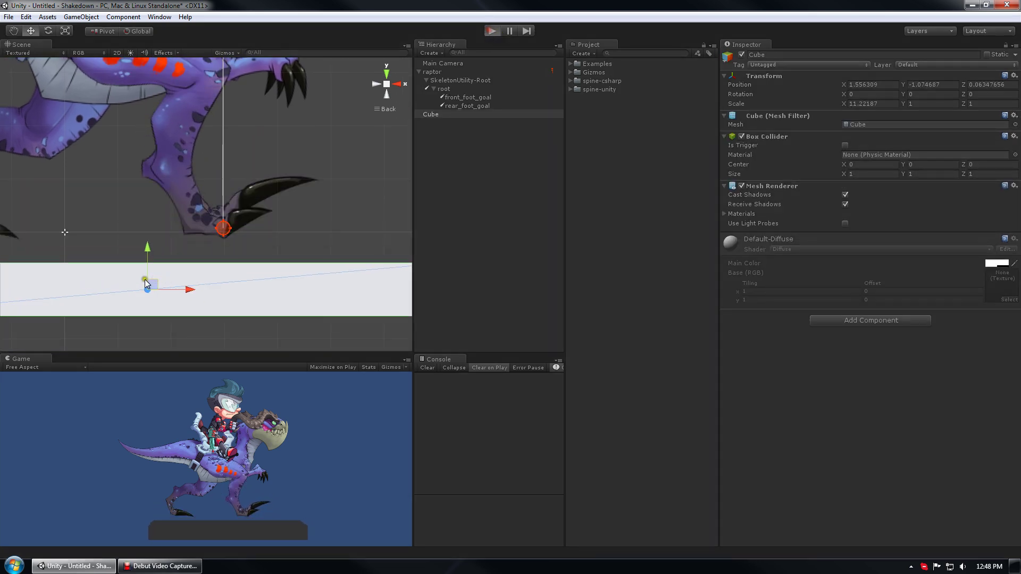
pyautogui.moveTo(206, 229); pyautogui.dragTo(295, 220, button='middle')
pyautogui.scroll(-2, 296, 219)
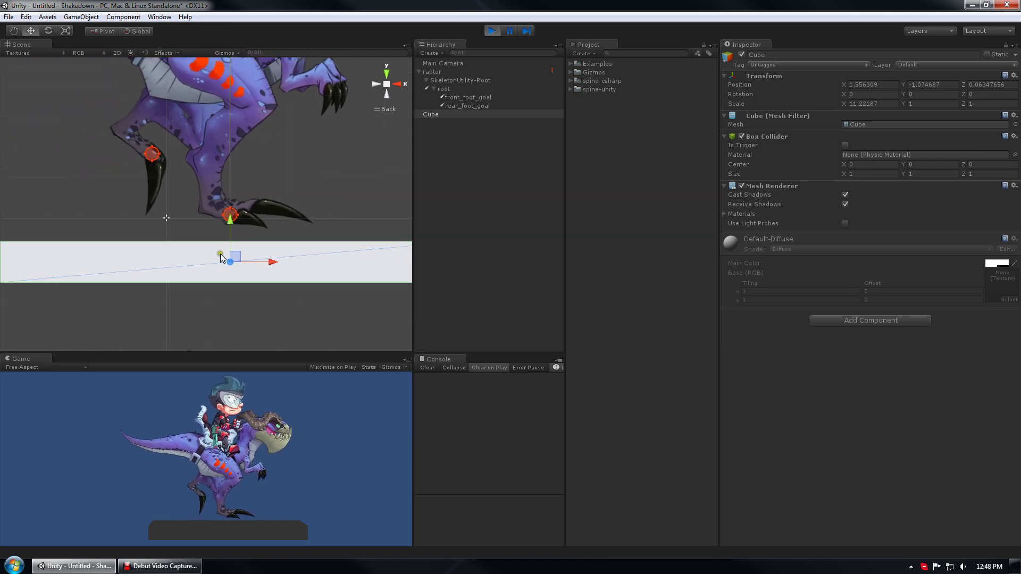
pyautogui.moveTo(237, 253); pyautogui.dragTo(233, 199)
# Tilt the ground cube about 15.4 degrees around Z as a slope at about X 1.74, Y 0.48, and inspect the front foot's contact
pyautogui.press('e')
pyautogui.moveTo(257, 238); pyautogui.dragTo(245, 189)
pyautogui.press('w')
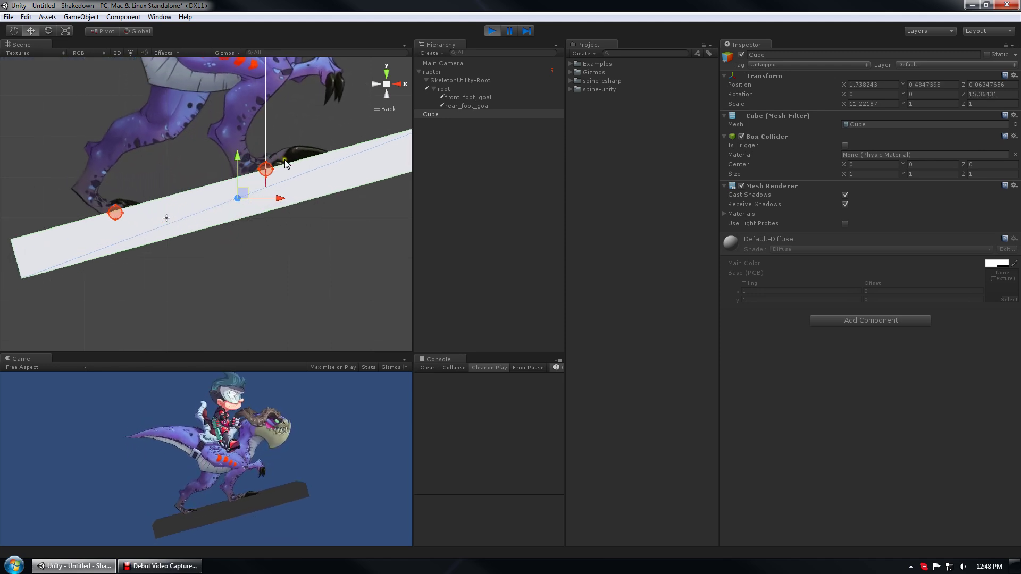
pyautogui.moveTo(321, 181); pyautogui.dragTo(301, 249, button='middle')
pyautogui.scroll(3, 301, 248)
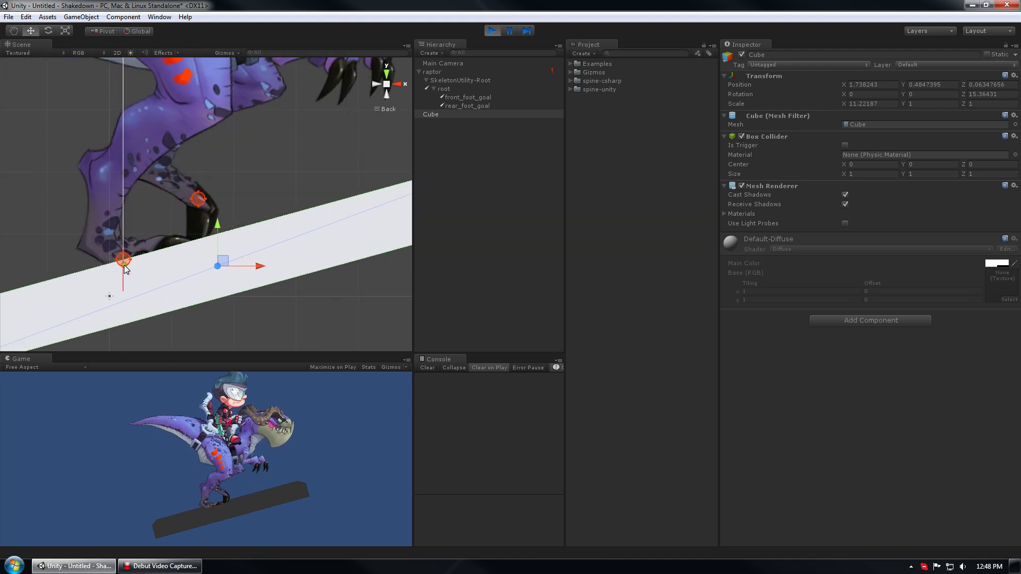
# Inspect both feet's contact with the sloped cube, and stop playing the scene
pyautogui.moveTo(60, 263); pyautogui.dragTo(97, 279, button='middle')
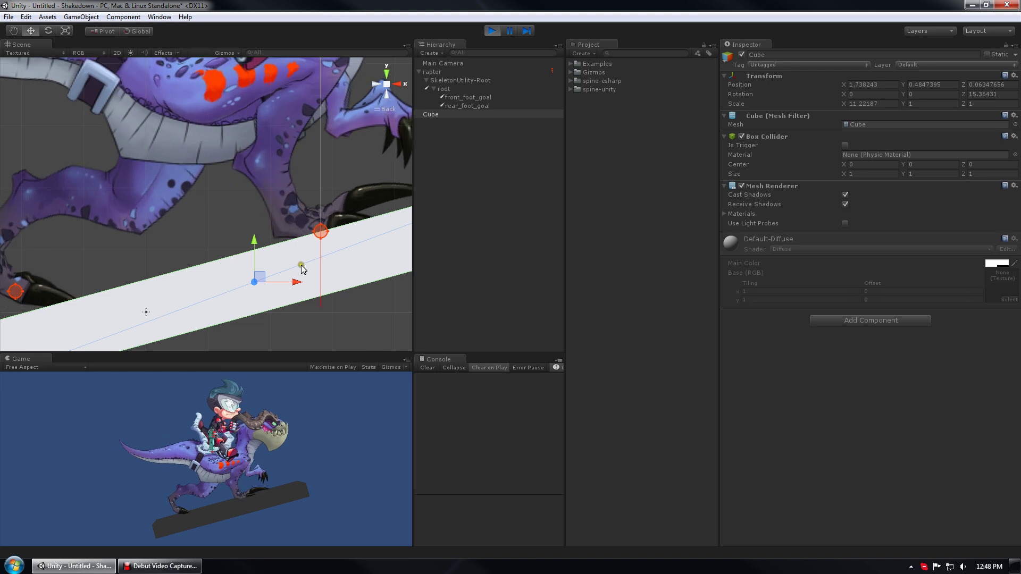
pyautogui.scroll(-3, 140, 293)
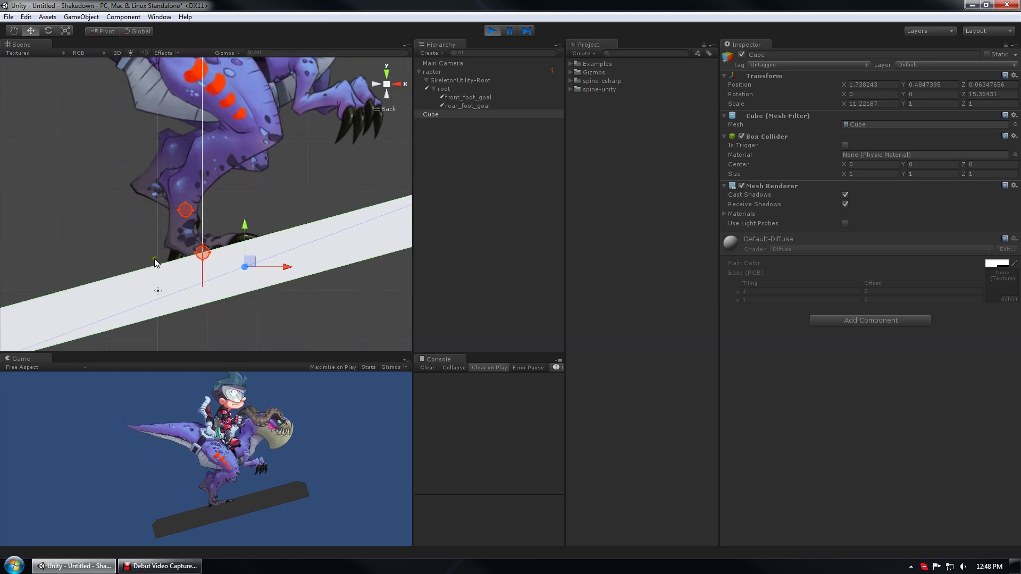
pyautogui.moveTo(240, 244); pyautogui.dragTo(228, 291)
pyautogui.press('e')
pyautogui.click(501, 30)
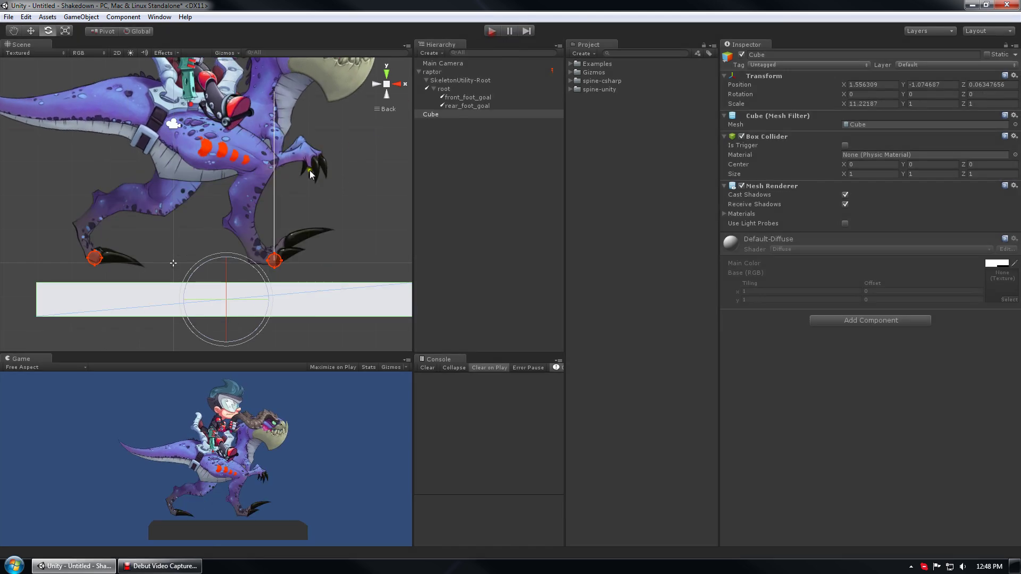
# Enable Use Radius in the Skeleton Utility Ground Constraint on front_foot_goal
pyautogui.moveTo(300, 280); pyautogui.dragTo(296, 236, button='middle')
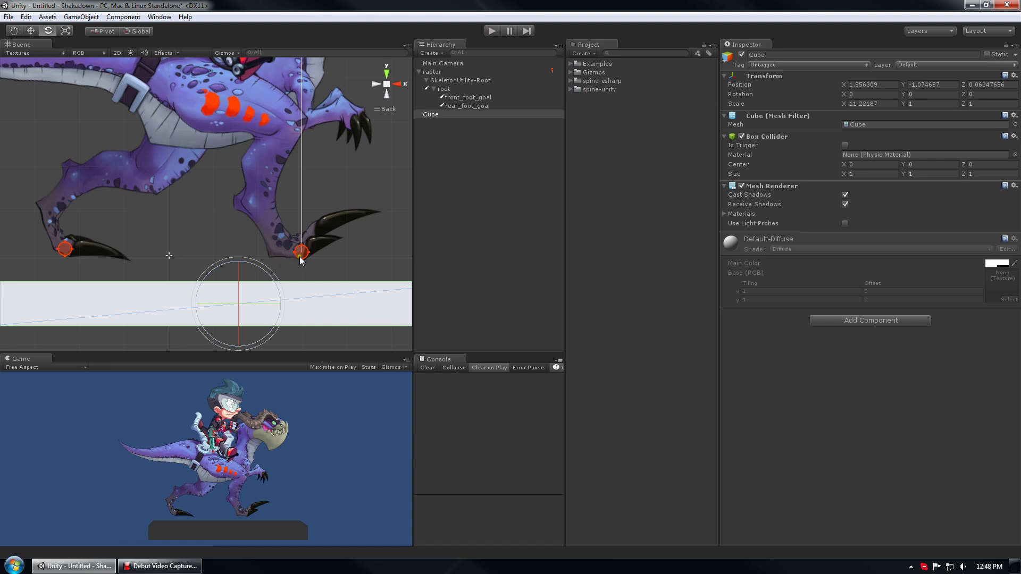
pyautogui.scroll(5, 299, 257)
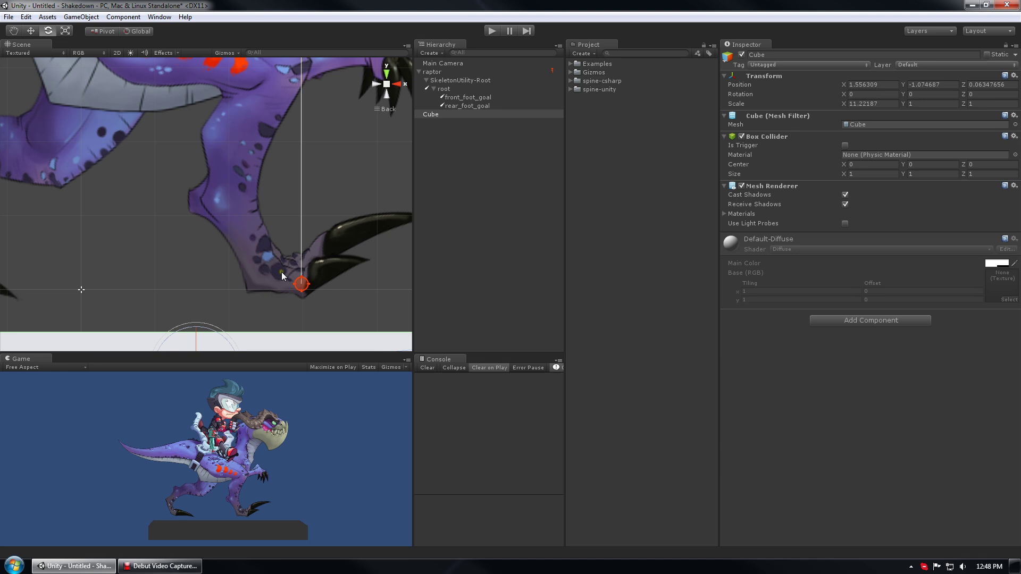
pyautogui.scroll(-3, 282, 276)
pyautogui.click(468, 97)
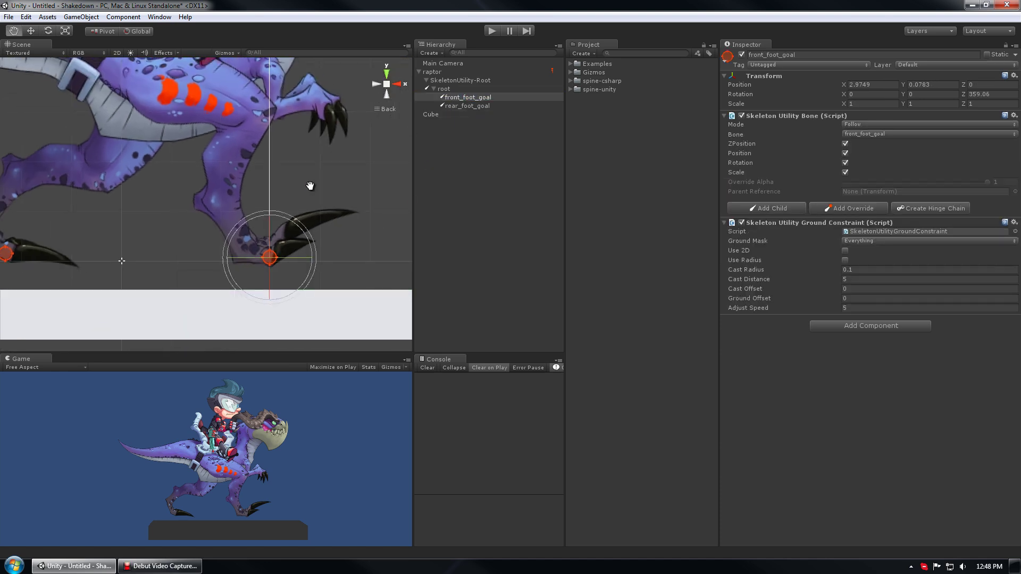
pyautogui.moveTo(310, 186); pyautogui.dragTo(297, 173, button='middle')
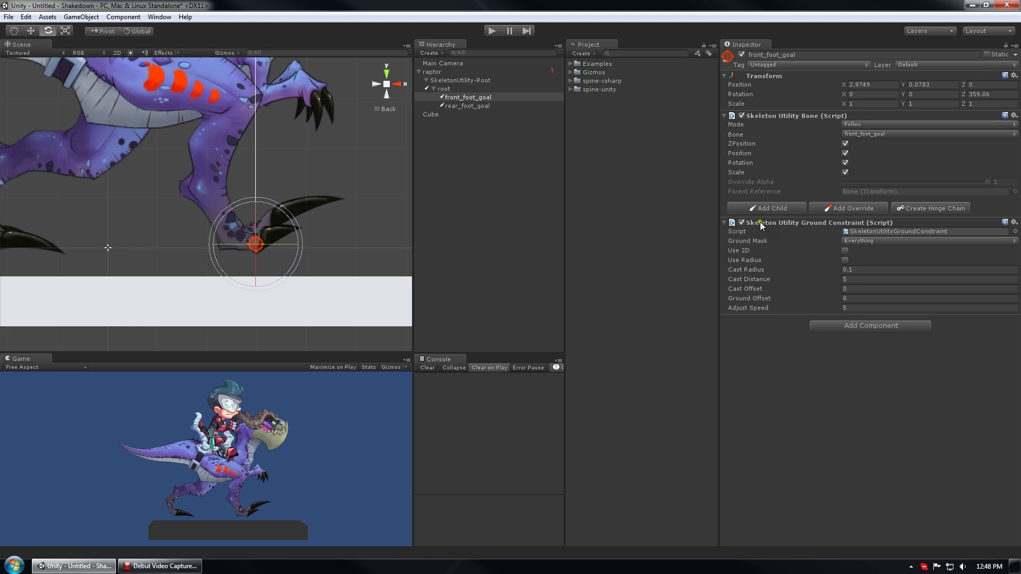
pyautogui.scroll(1, 304, 241)
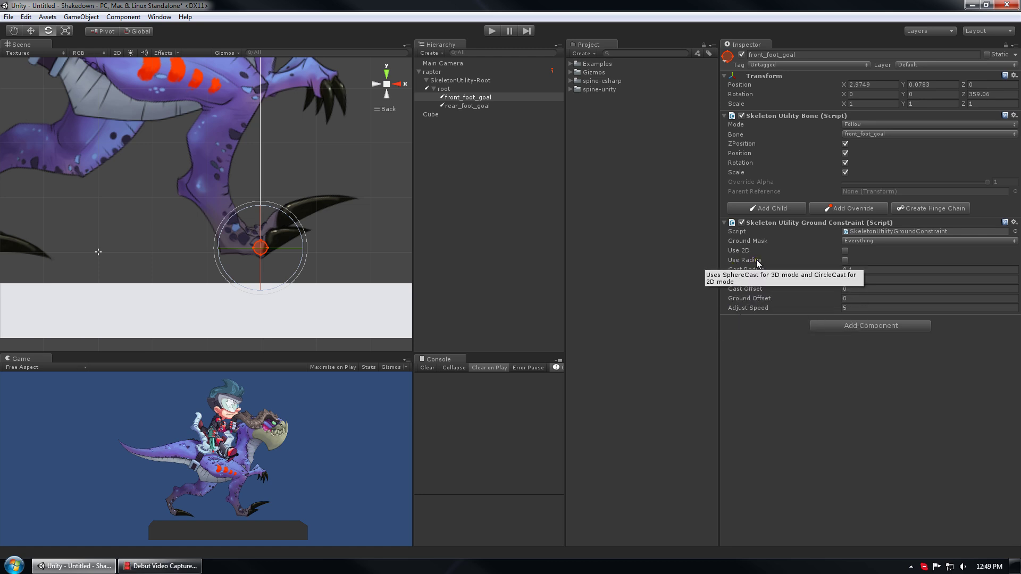
pyautogui.click(846, 261)
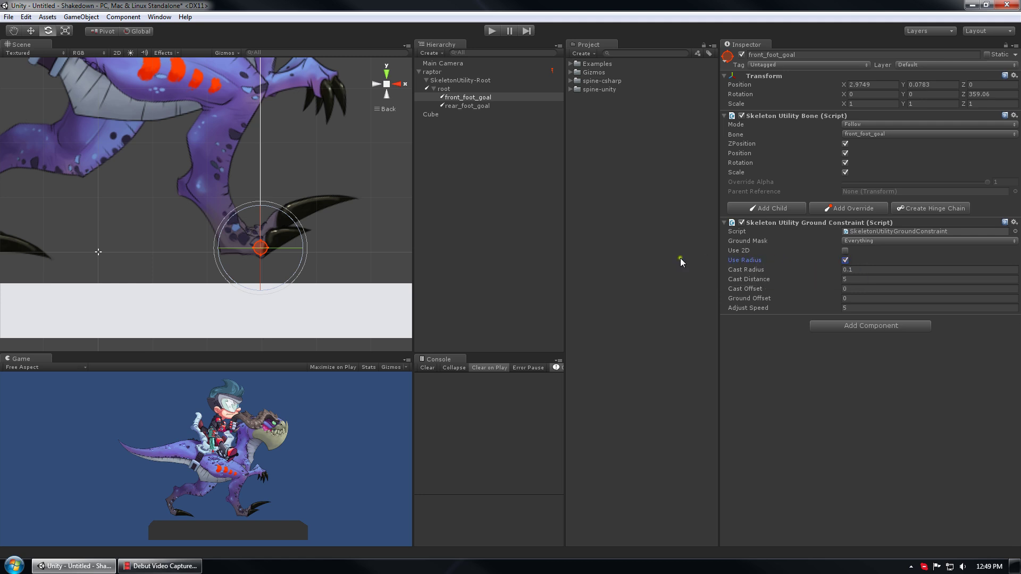
# Increase the Cast Radius of front_foot_goal's ground constraint to 0.77
pyautogui.scroll(3, 342, 245)
pyautogui.moveTo(341, 245); pyautogui.dragTo(299, 219, button='middle')
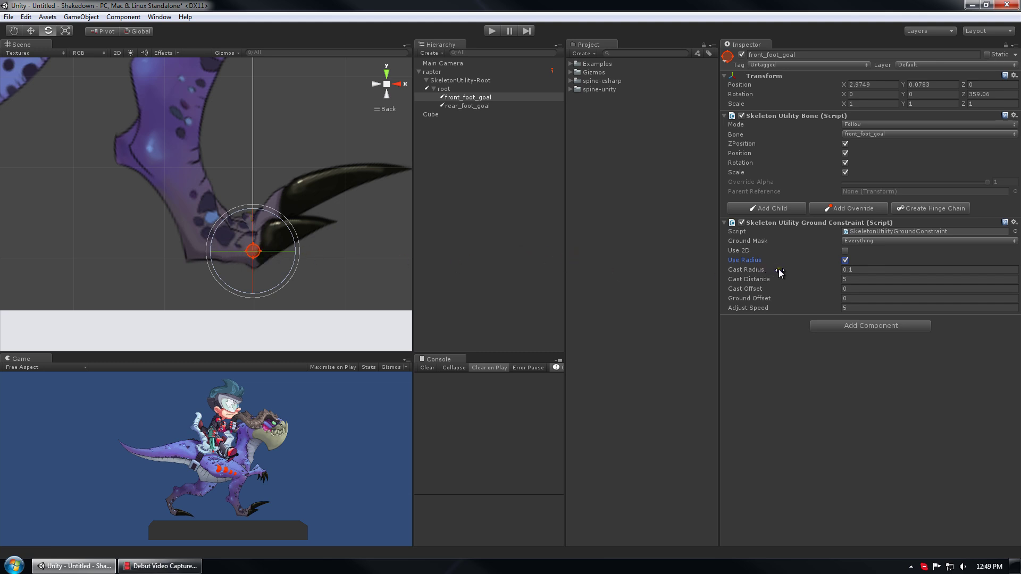
pyautogui.moveTo(779, 273); pyautogui.dragTo(806, 275)
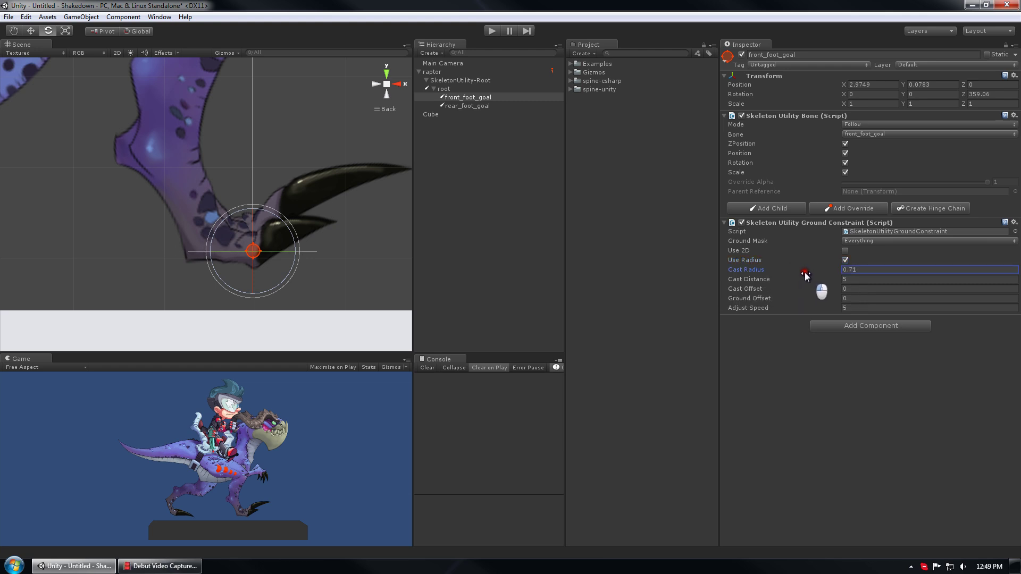
# Move the ground cube around the front foot to test the wider cast, finishing at about X 2.68, Y -0.75
pyautogui.scroll(-3, 273, 269)
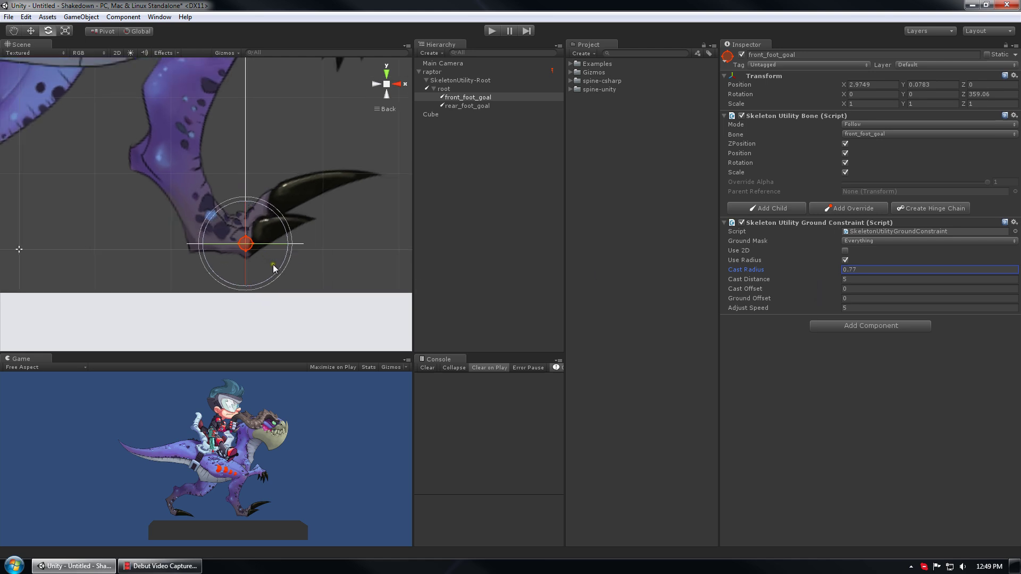
pyautogui.click(260, 315)
pyautogui.press('w')
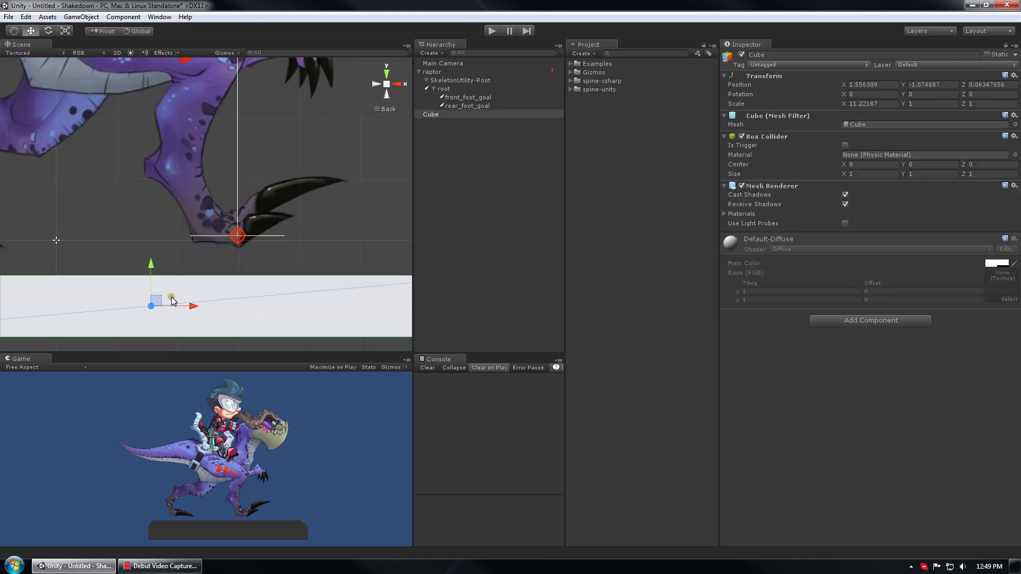
pyautogui.moveTo(159, 298); pyautogui.dragTo(618, 211)
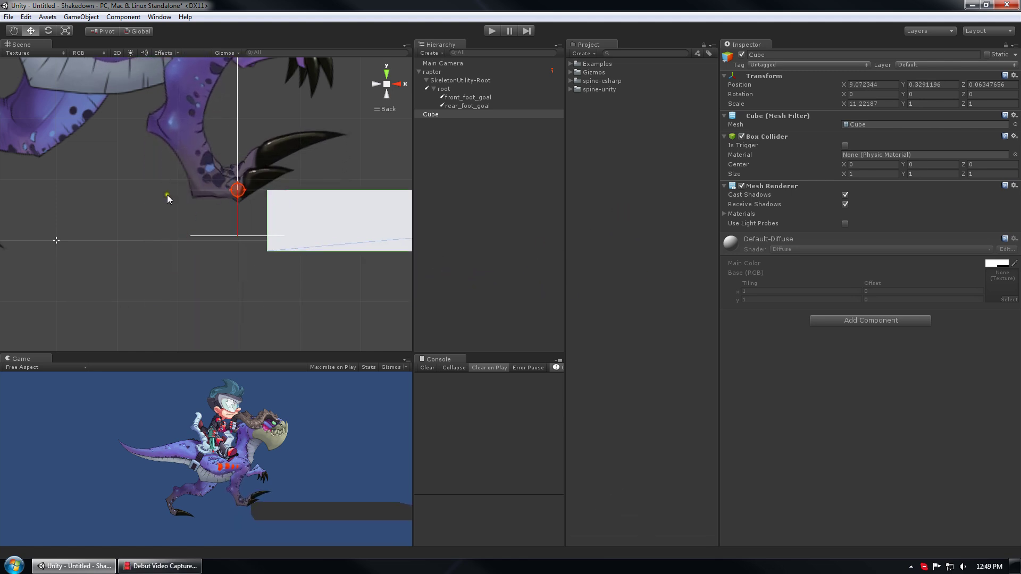
pyautogui.scroll(-3, 395, 223)
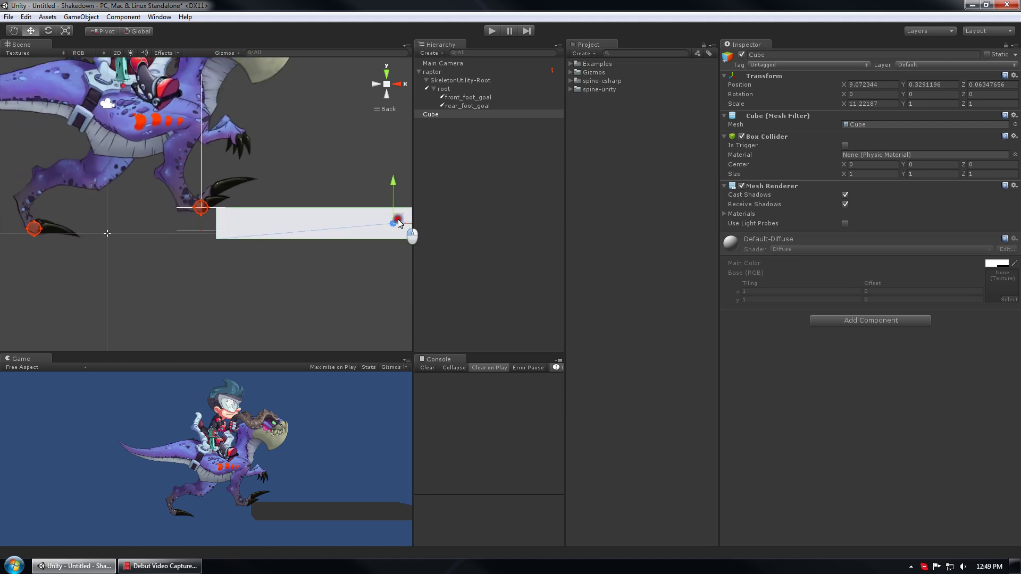
pyautogui.moveTo(398, 222); pyautogui.dragTo(202, 255)
pyautogui.scroll(4, 405, 184)
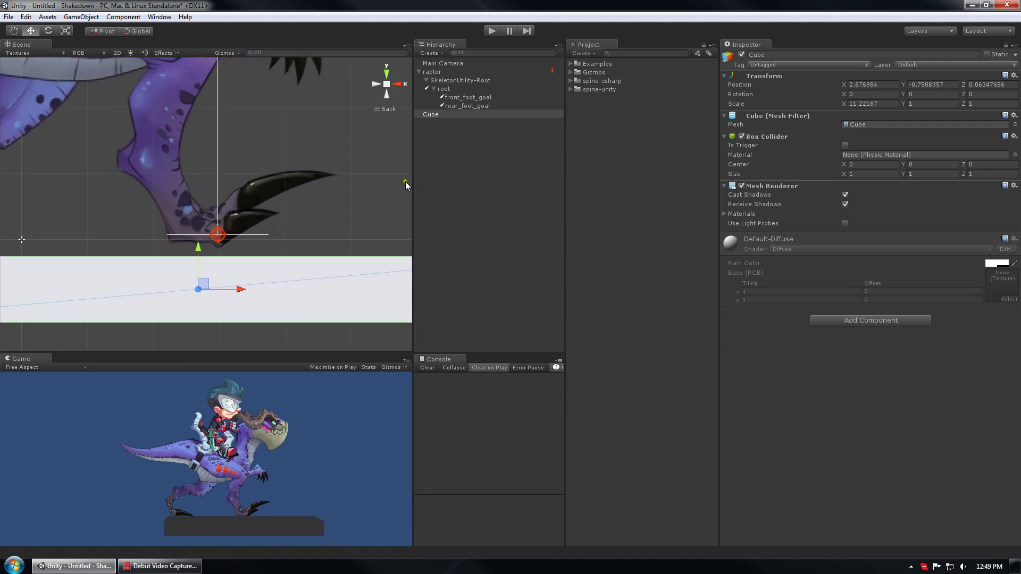
# Set front_foot_goal's Cast Offset to -0.27 and its Cast Radius to 0.47 in the ground constraint
pyautogui.click(459, 98)
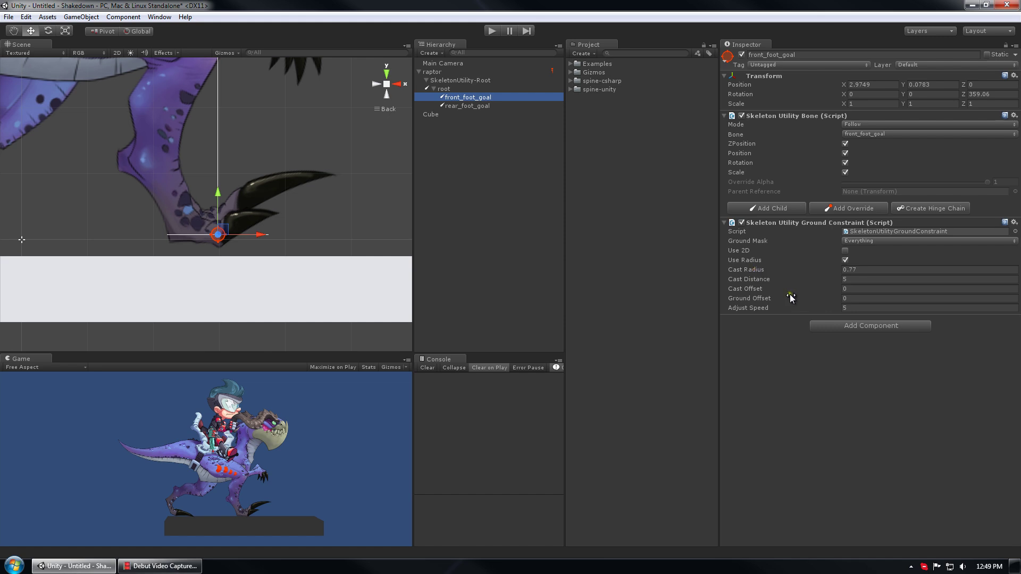
pyautogui.scroll(3, 394, 219)
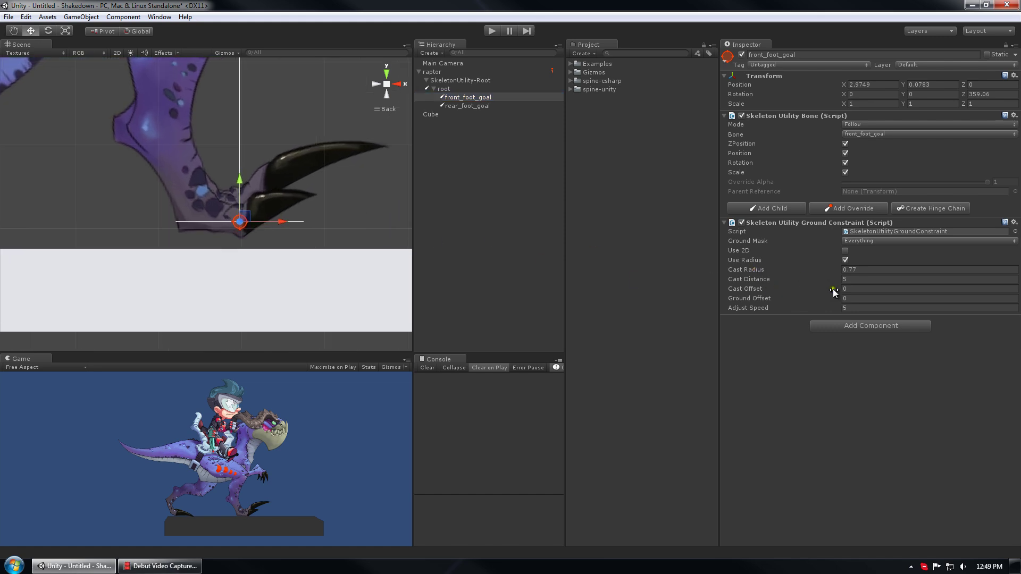
pyautogui.moveTo(816, 290); pyautogui.dragTo(812, 289)
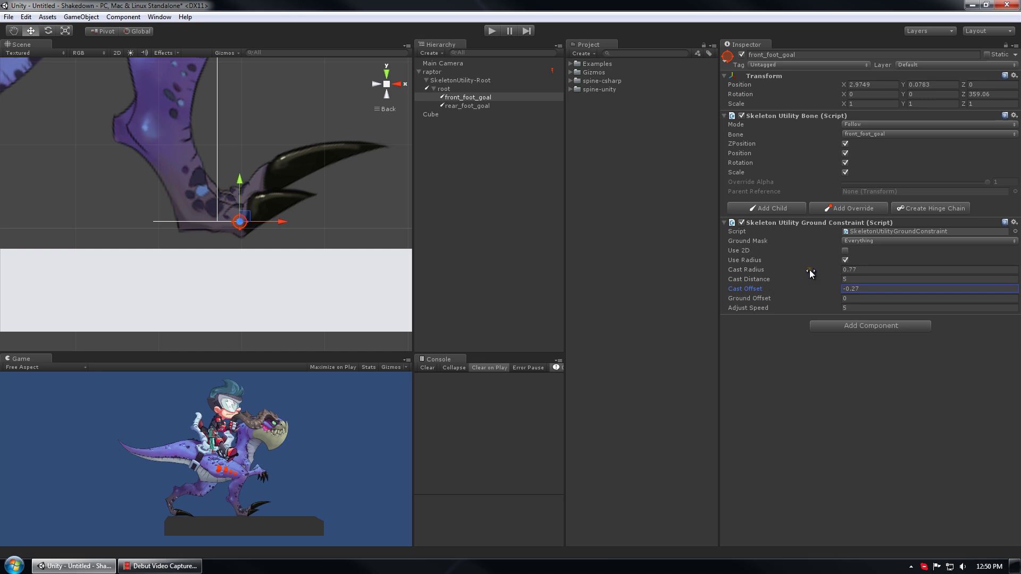
pyautogui.moveTo(816, 270); pyautogui.dragTo(808, 269)
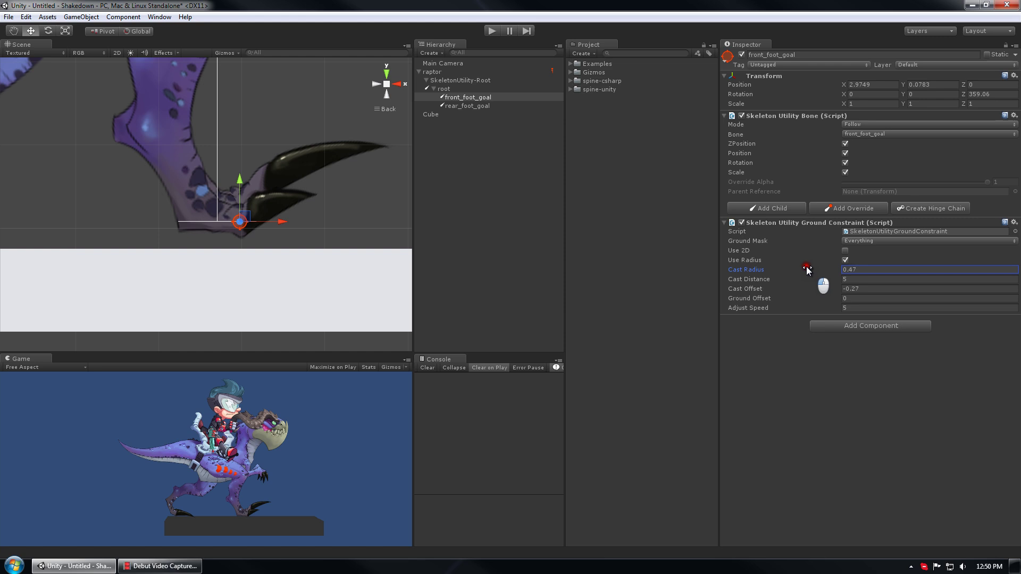
# Nudge the ground cube to about X 2.63, Y -0.72, close beneath the front foot
pyautogui.scroll(2, 225, 240)
pyautogui.moveTo(225, 241); pyautogui.dragTo(265, 238, button='middle')
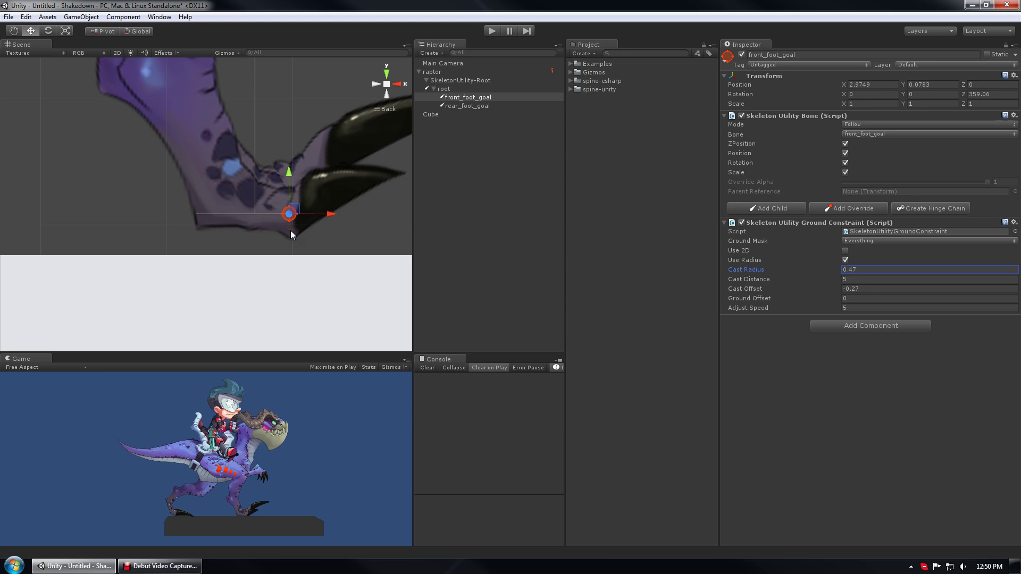
pyautogui.click(268, 284)
pyautogui.moveTo(255, 309)
pyautogui.mouseDown()
pyautogui.moveTo(258, 218)
pyautogui.moveTo(249, 309)
pyautogui.mouseUp()
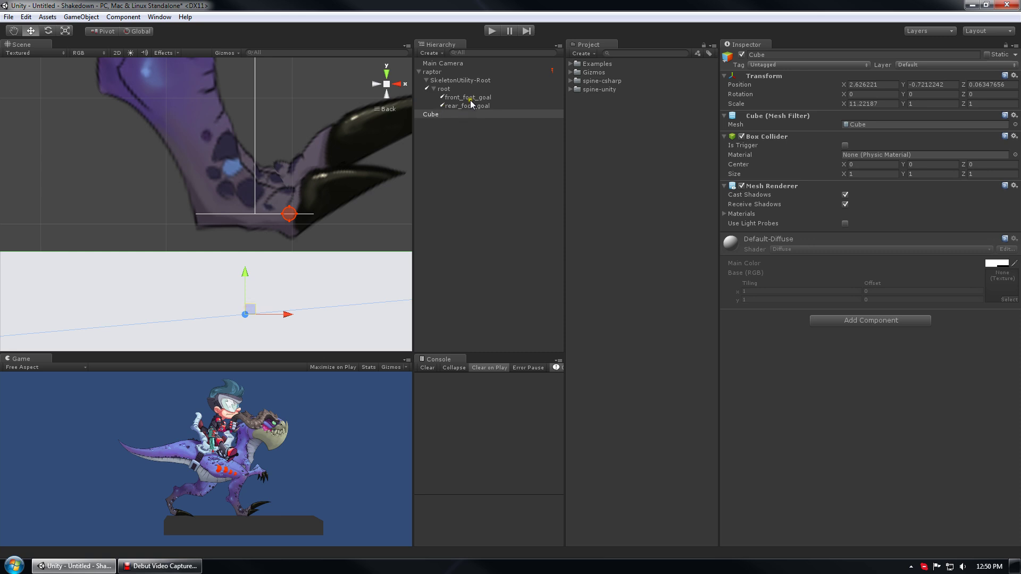
# Set front_foot_goal's Ground Offset to 0.21 and test it by moving the ground cube to about X 1.72, Y -0.72
pyautogui.click(469, 98)
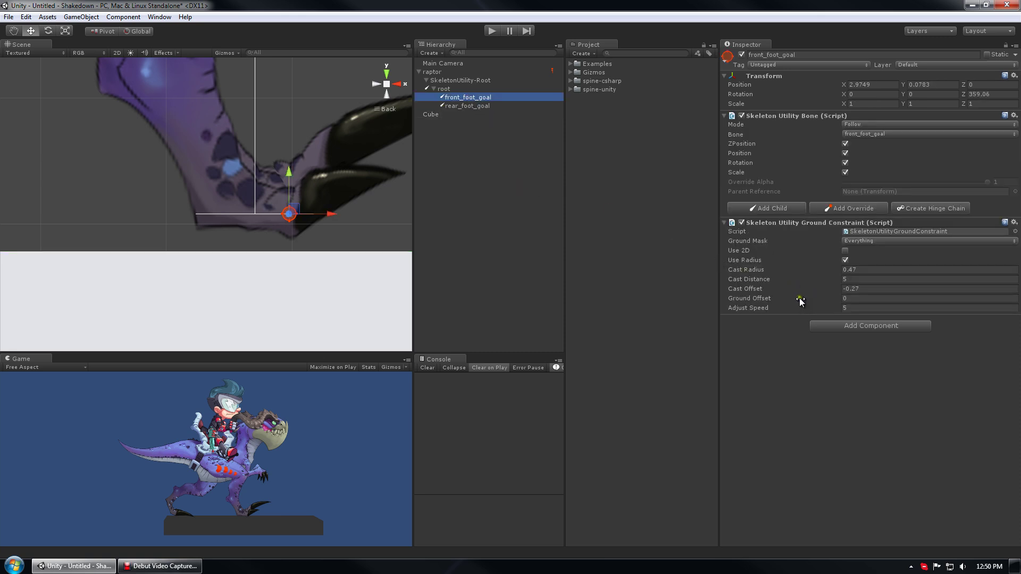
pyautogui.moveTo(808, 299); pyautogui.dragTo(813, 299)
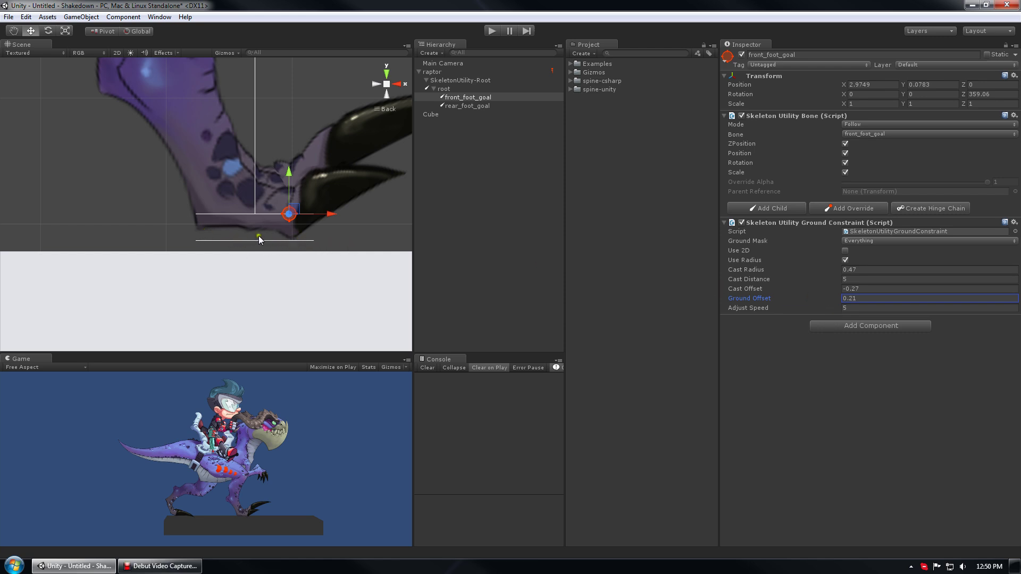
pyautogui.click(263, 278)
pyautogui.moveTo(263, 281); pyautogui.dragTo(148, 231)
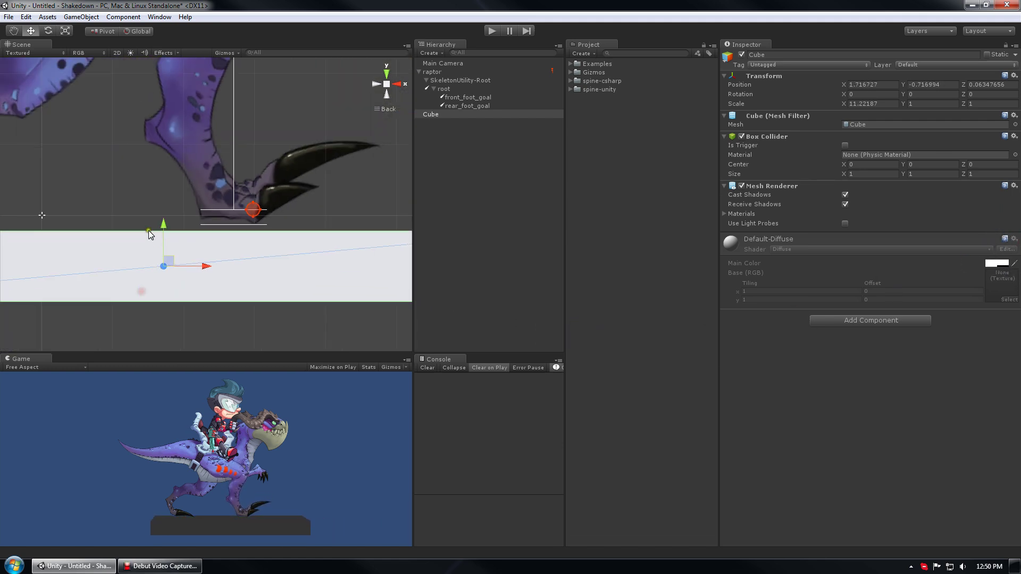
# Copy the Skeleton Utility Ground Constraint from front_foot_goal and paste it as a new component on rear_foot_goal
pyautogui.scroll(-9, 148, 230)
pyautogui.moveTo(114, 174); pyautogui.dragTo(163, 255, button='middle')
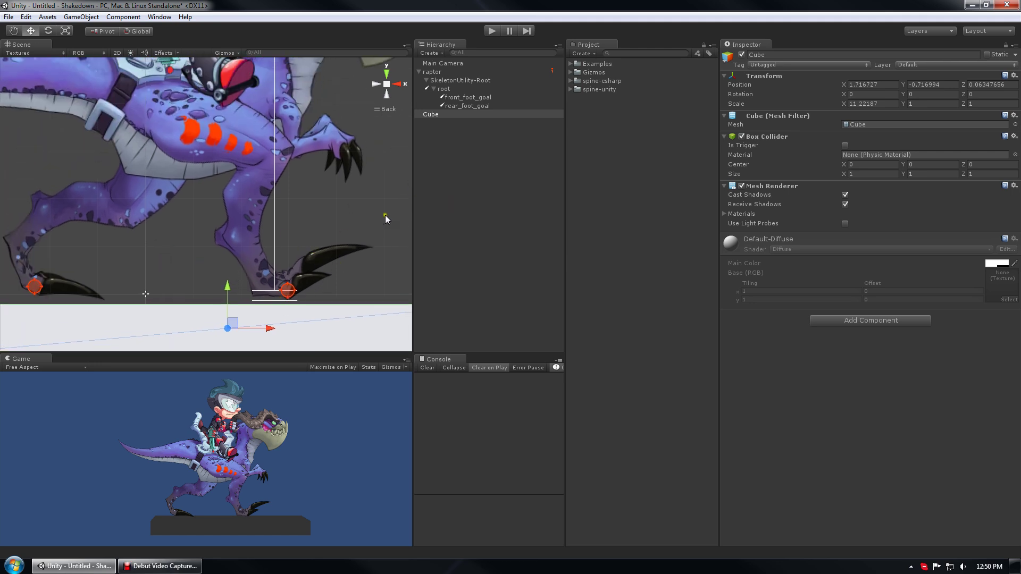
pyautogui.click(471, 98)
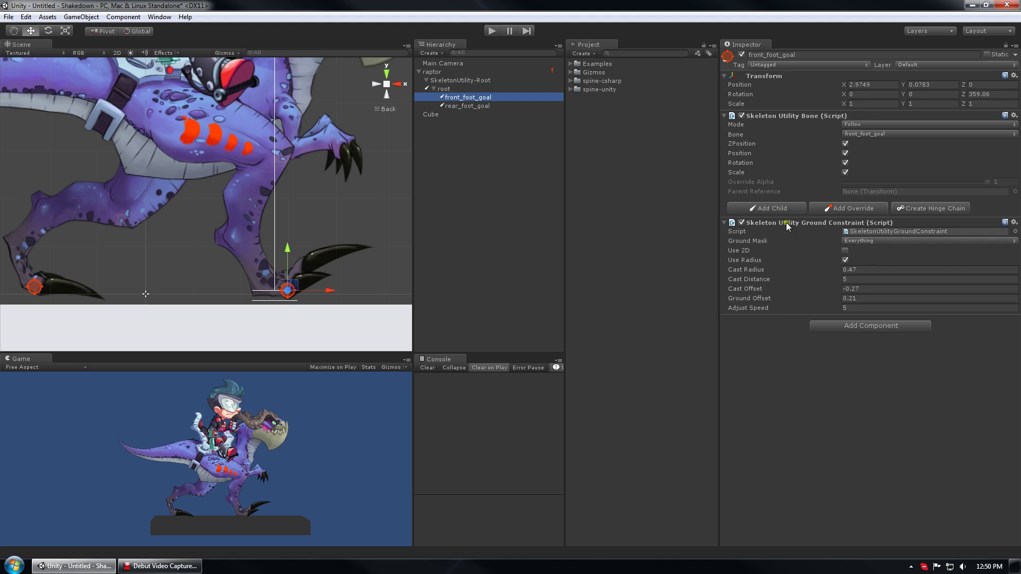
pyautogui.rightClick(796, 222)
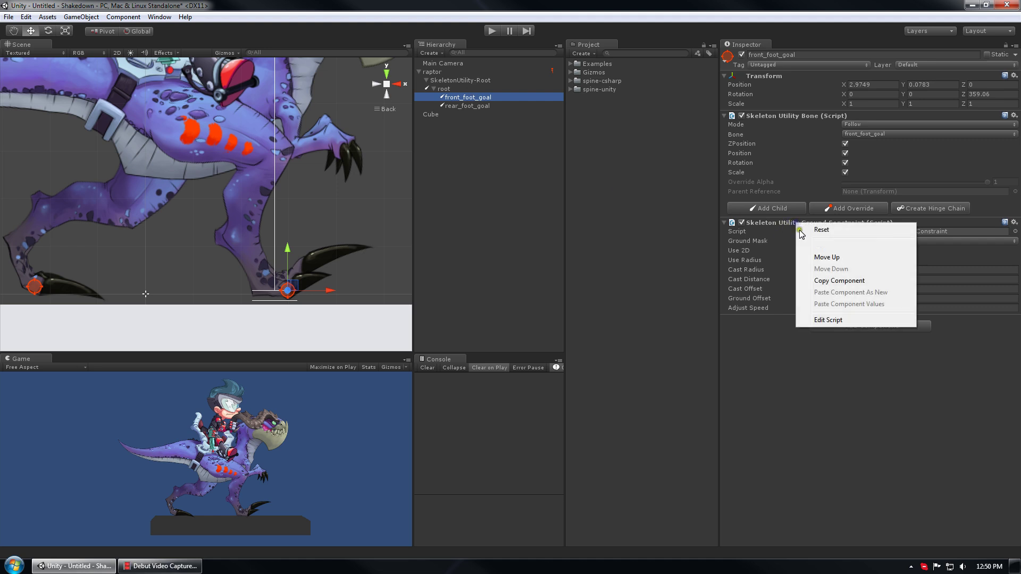
pyautogui.click(834, 282)
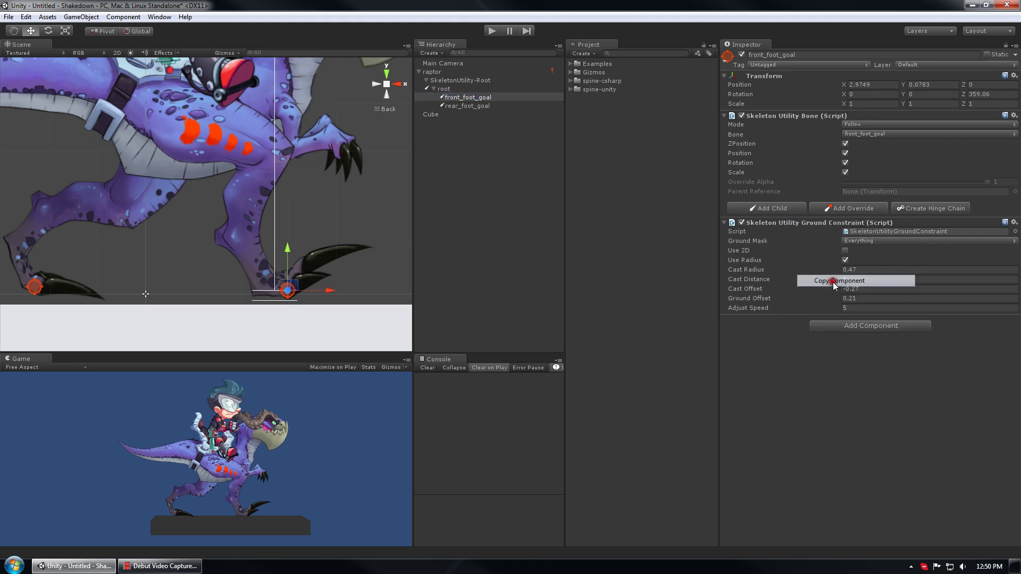
pyautogui.click(479, 107)
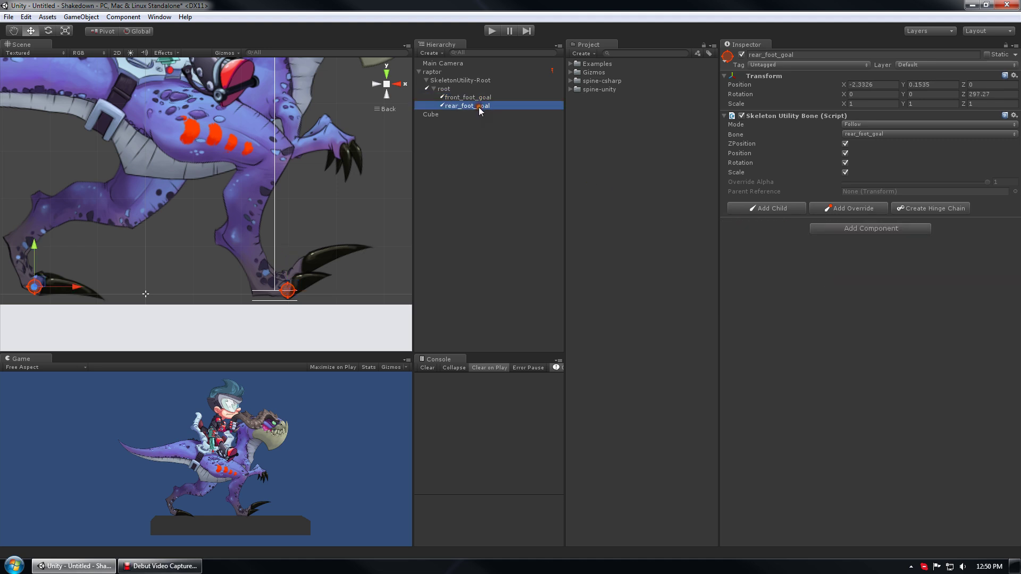
pyautogui.rightClick(787, 118)
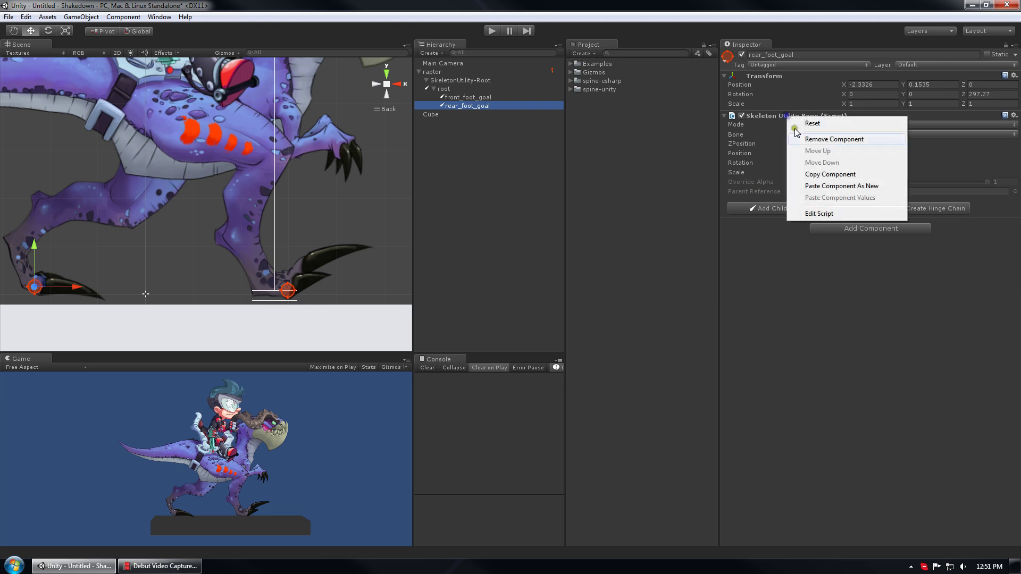
pyautogui.click(837, 189)
# Try a Ground Offset of 0 on rear_foot_goal's ground constraint and restore it to 0.21
pyautogui.press('f')
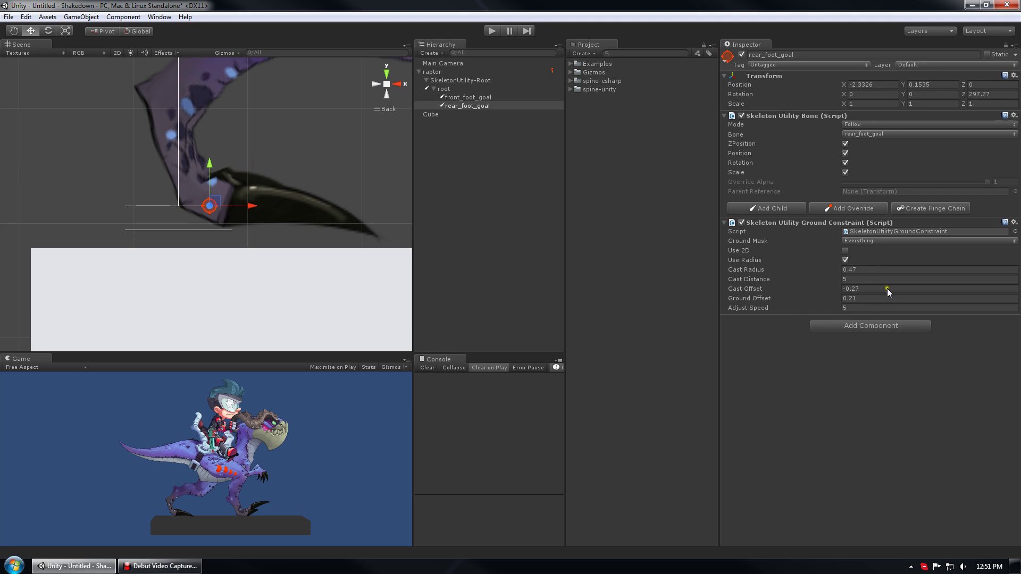
pyautogui.click(867, 298)
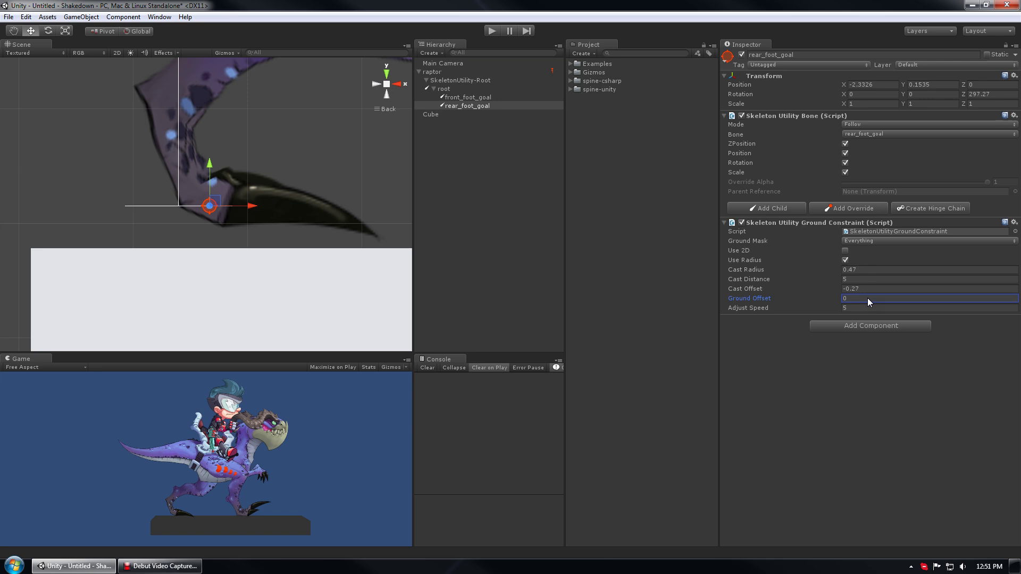
pyautogui.write('.21')
pyautogui.press('Return')
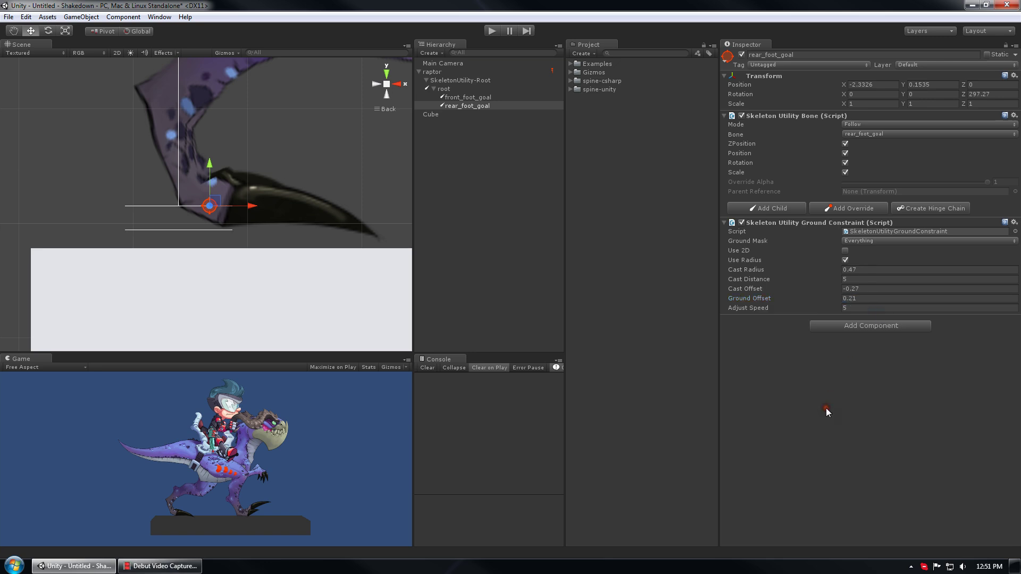
# Set rear_foot_goal's ground constraint to a Cast Offset of 0 and a Cast Radius of 0.2
pyautogui.click(864, 289)
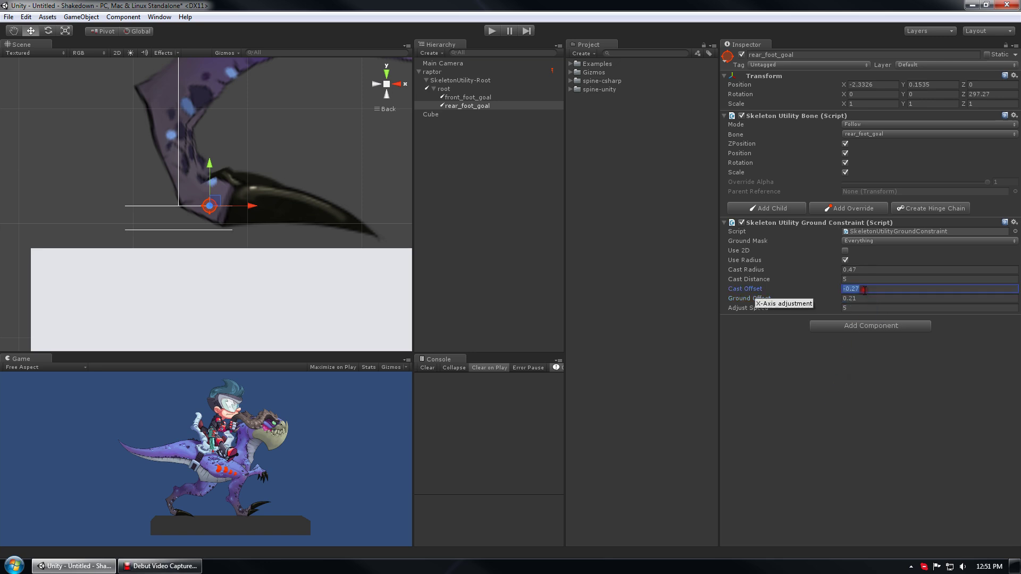
pyautogui.write('0')
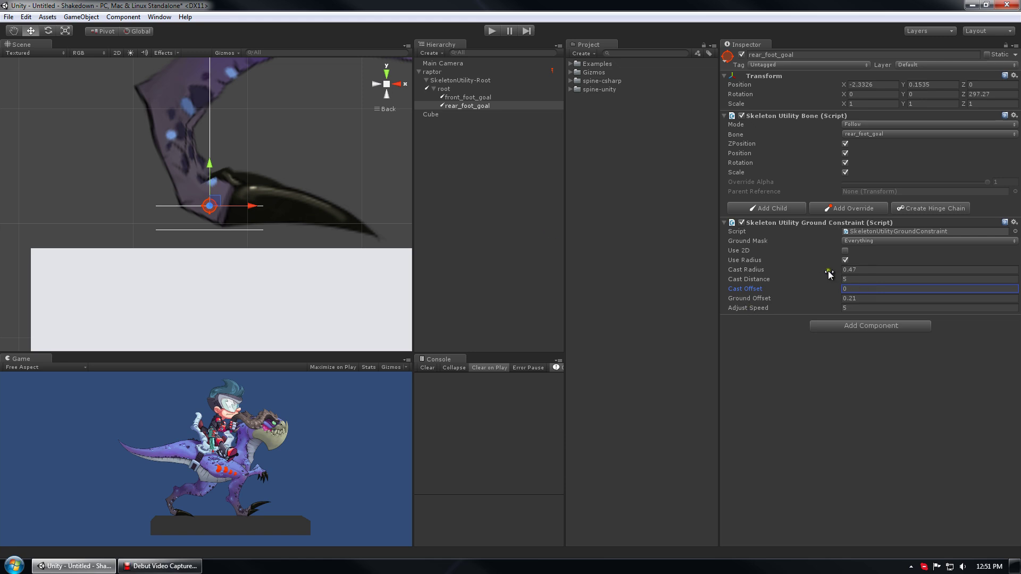
pyautogui.moveTo(823, 272); pyautogui.dragTo(817, 270)
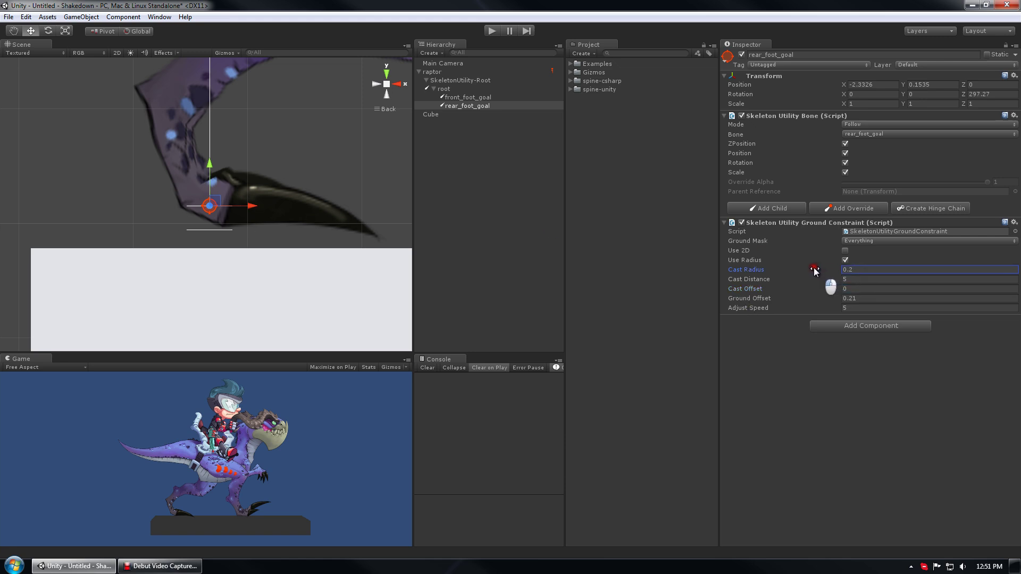
# Move the ground cube to about X 0.37, Y -1.01 so it spans beneath both of the raptor's feet
pyautogui.scroll(-5, 340, 210)
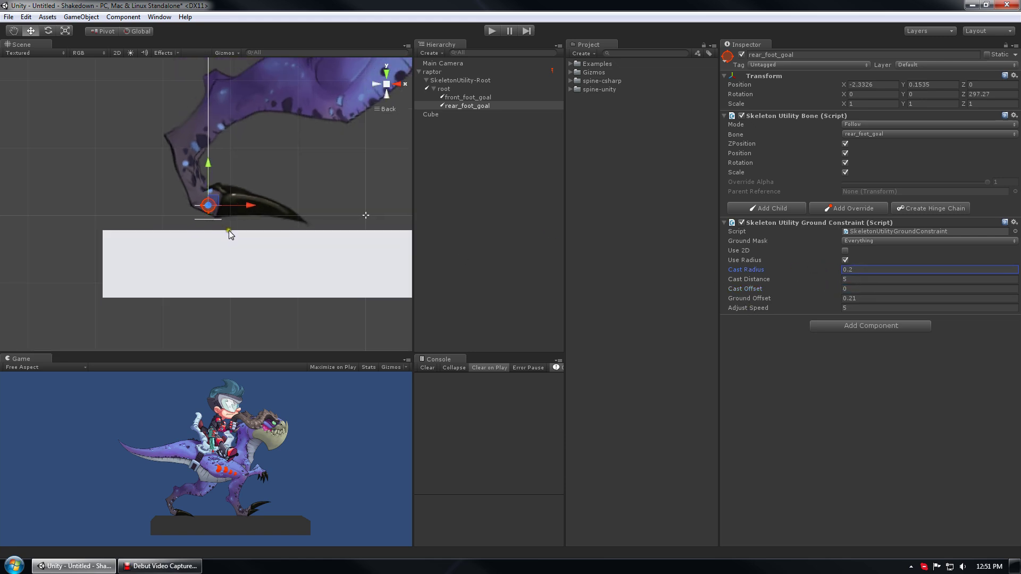
pyautogui.moveTo(311, 226); pyautogui.dragTo(232, 241, button='middle')
pyautogui.click(263, 279)
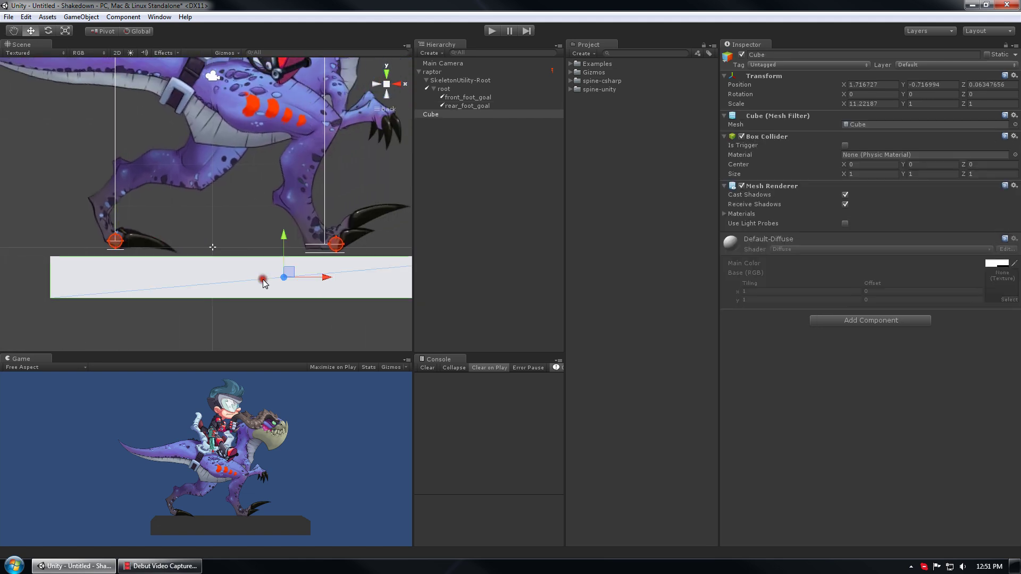
pyautogui.moveTo(293, 271); pyautogui.dragTo(236, 283)
# Test both feet in play mode by raising the cube to about Y -0.22, tilting it about 18 degrees and levelling it, ending with play stopped
pyautogui.click(489, 32)
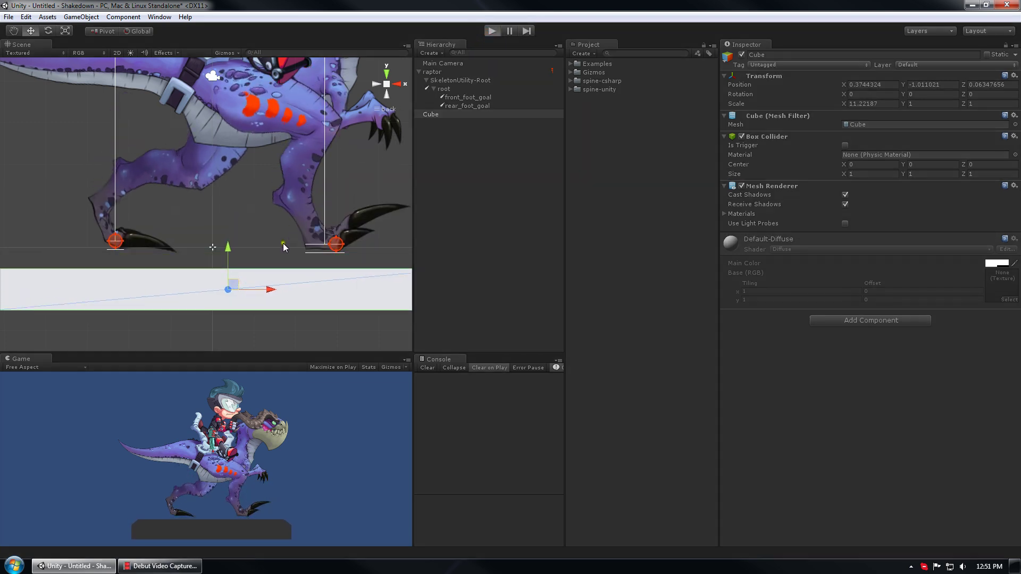
pyautogui.moveTo(232, 284); pyautogui.dragTo(349, 278)
pyautogui.press('e')
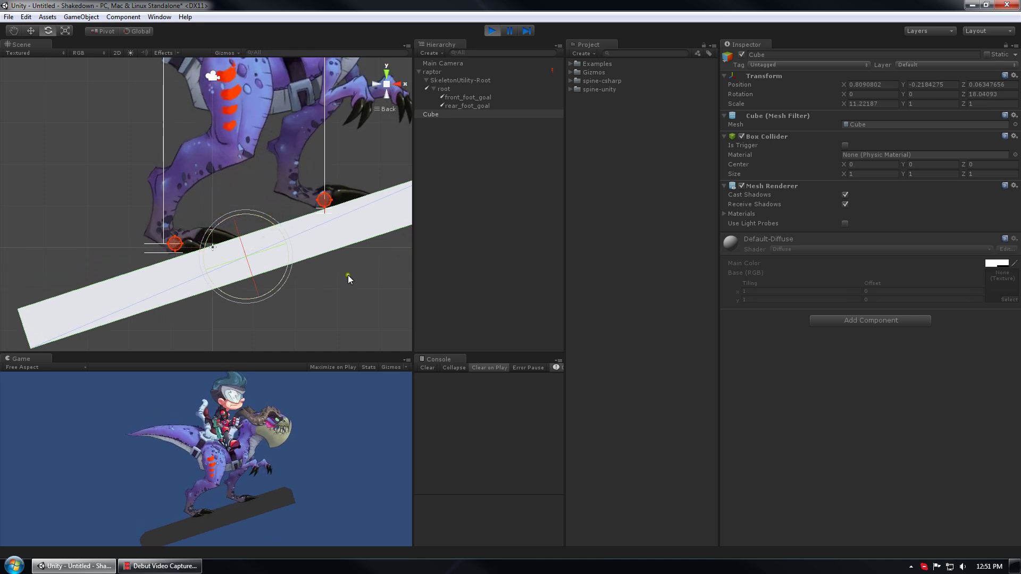
pyautogui.moveTo(323, 254); pyautogui.dragTo(241, 283, button='middle')
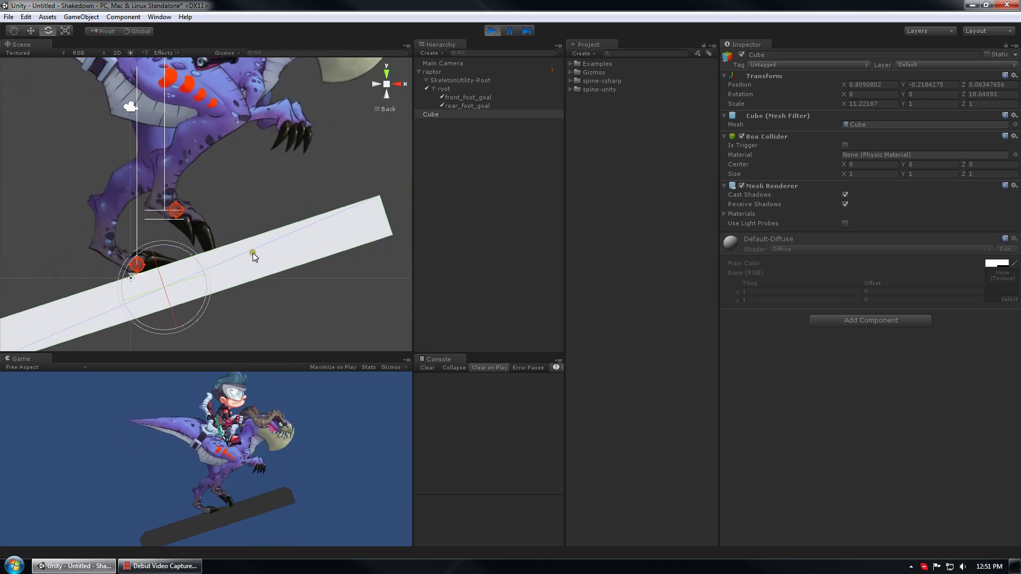
pyautogui.scroll(4, 218, 252)
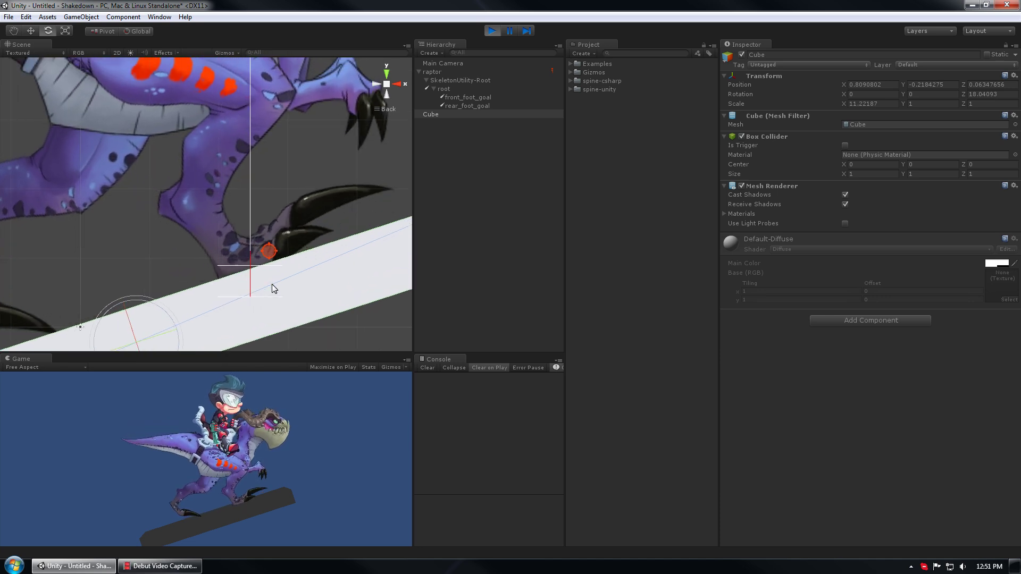
pyautogui.scroll(-3, 234, 292)
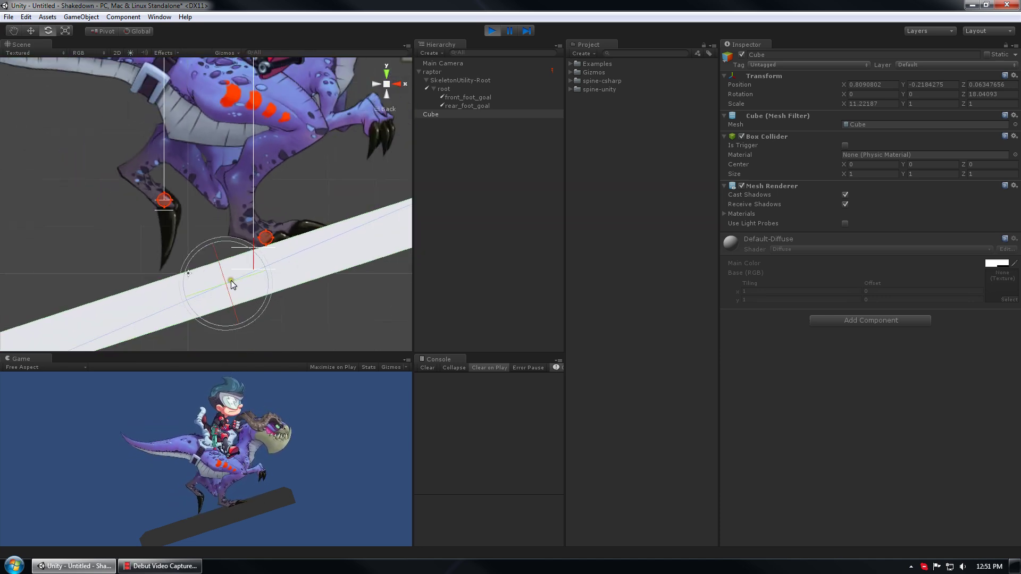
pyautogui.moveTo(260, 296); pyautogui.dragTo(245, 307)
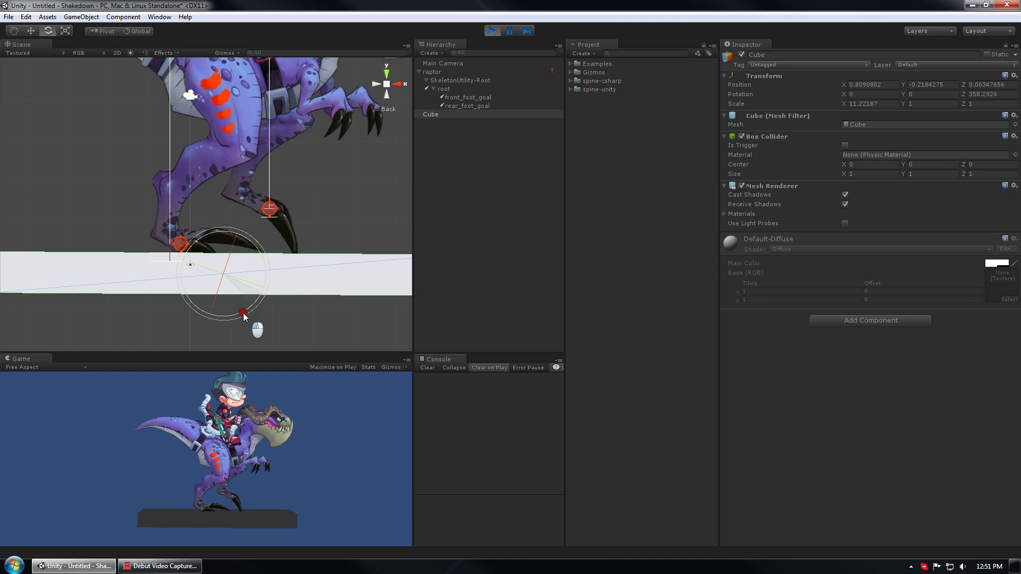
pyautogui.click(492, 31)
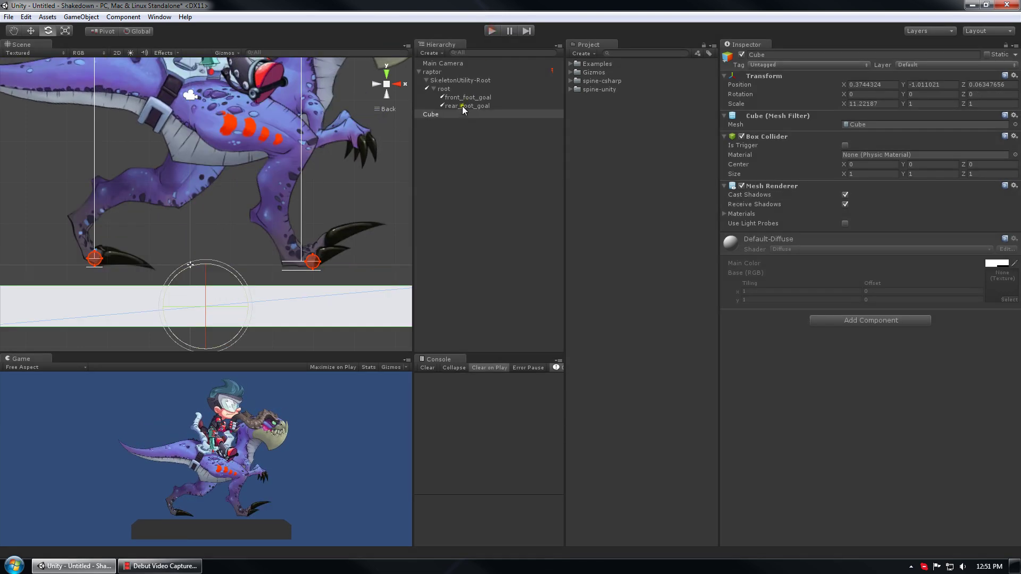
# Narrow the cube to an X scale of about 1.68 at about X 1.60, Y -0.96, and set both foot goals' Adjust Speed to 0.5
pyautogui.click(467, 98)
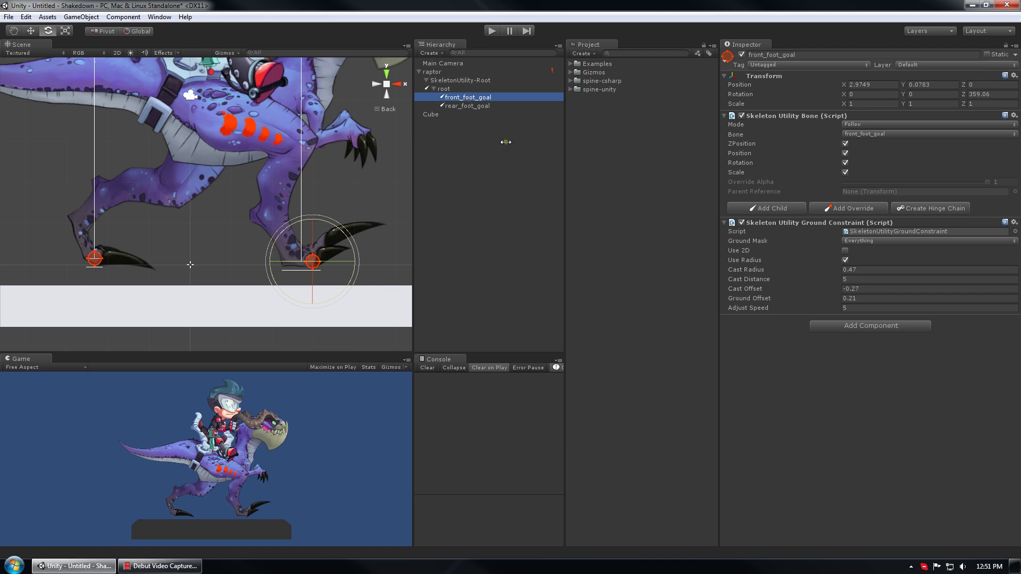
pyautogui.click(847, 309)
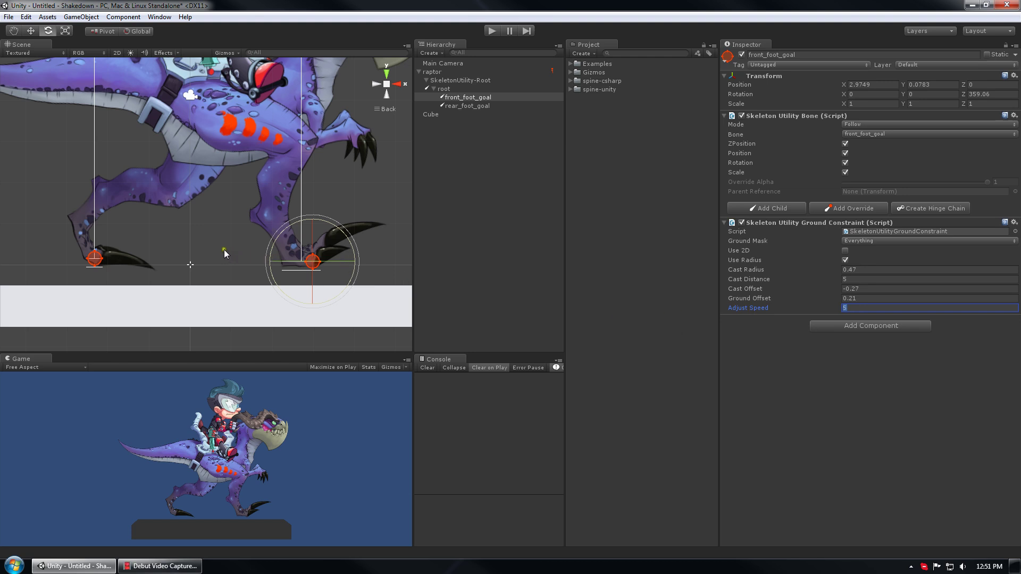
pyautogui.click(233, 304)
pyautogui.press('w')
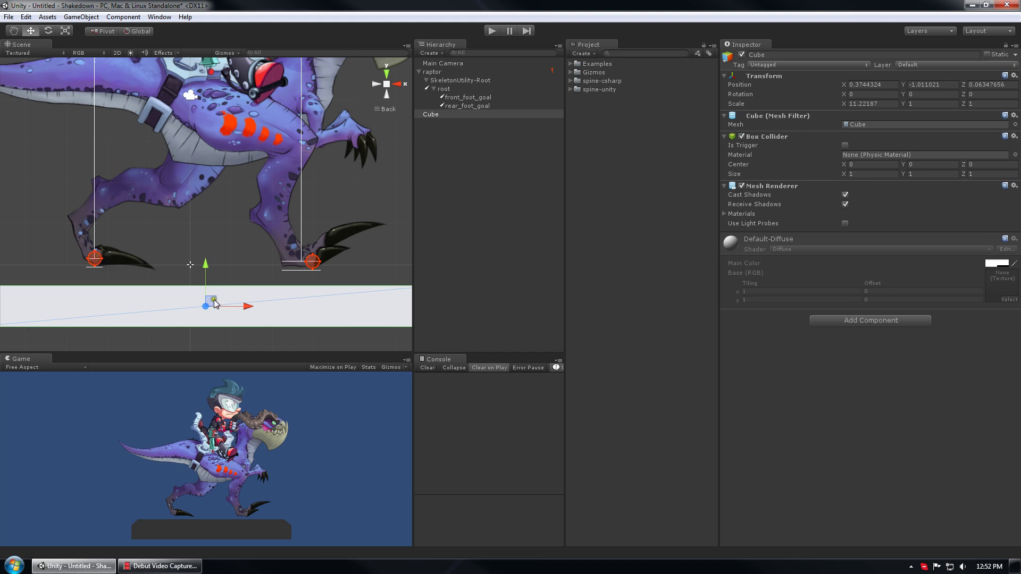
pyautogui.moveTo(215, 301); pyautogui.dragTo(301, 306)
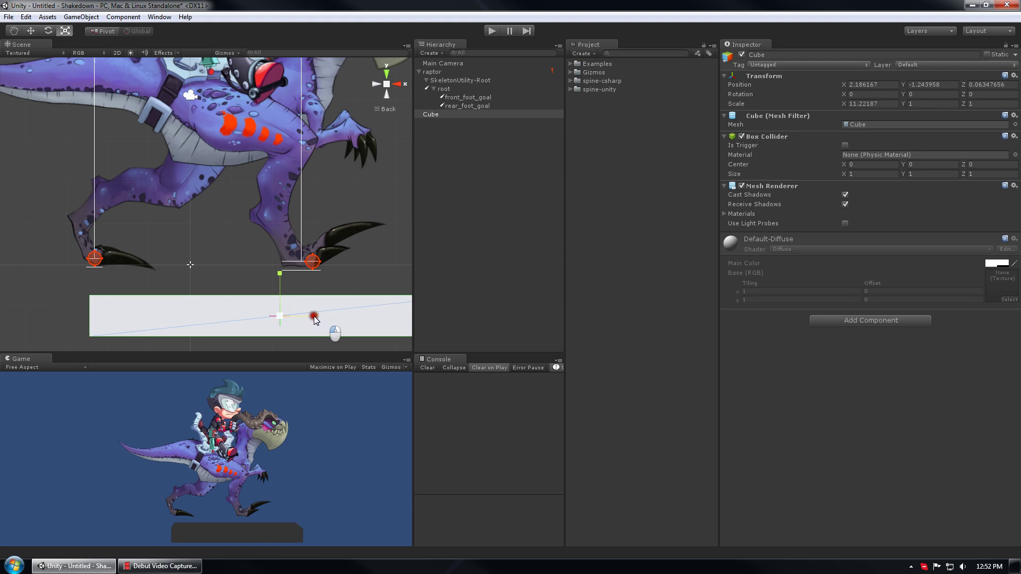
pyautogui.moveTo(315, 319); pyautogui.dragTo(286, 318)
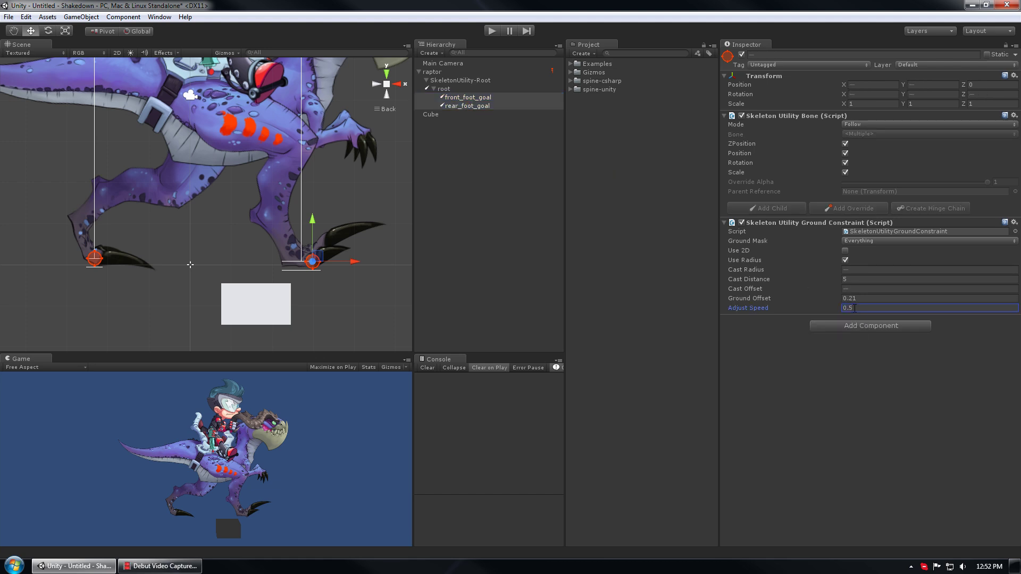
# Play the scene, raise the small cube to about X 2.86, Y 0.59 under the front foot, and lower it to about Y -0.87
pyautogui.click(455, 151)
pyautogui.click(450, 114)
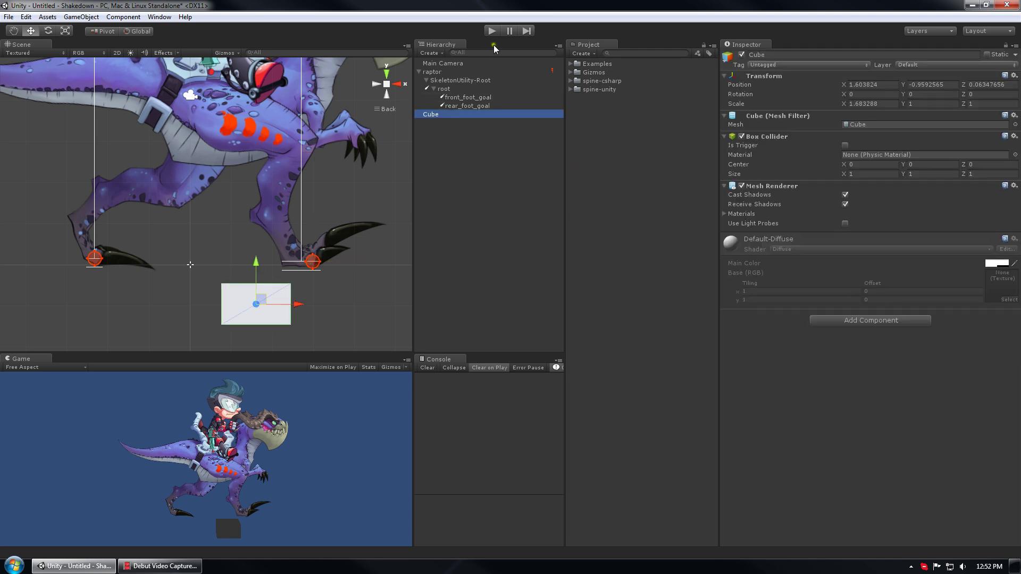
pyautogui.click(492, 31)
pyautogui.moveTo(257, 302); pyautogui.dragTo(310, 238)
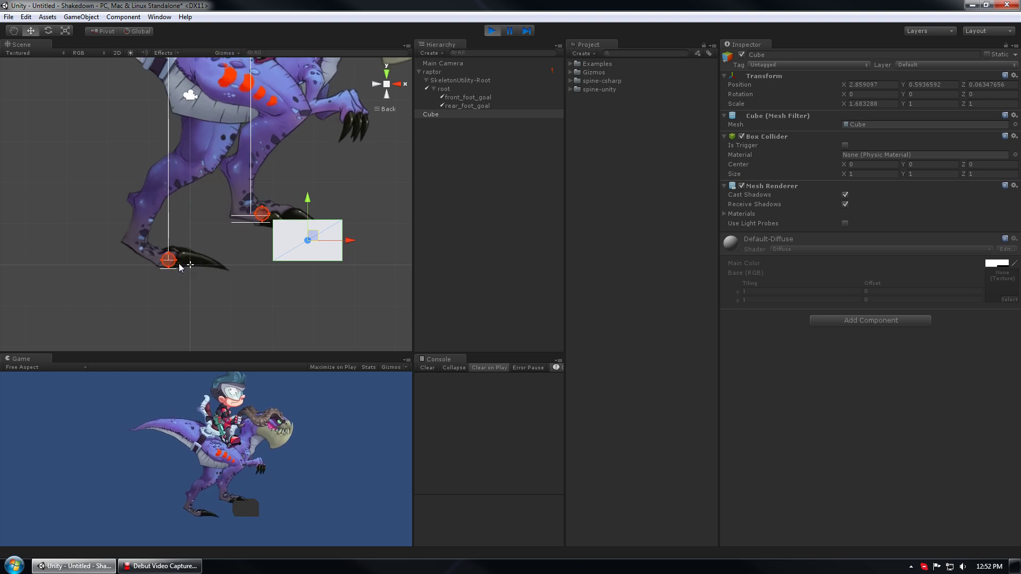
pyautogui.click(296, 238)
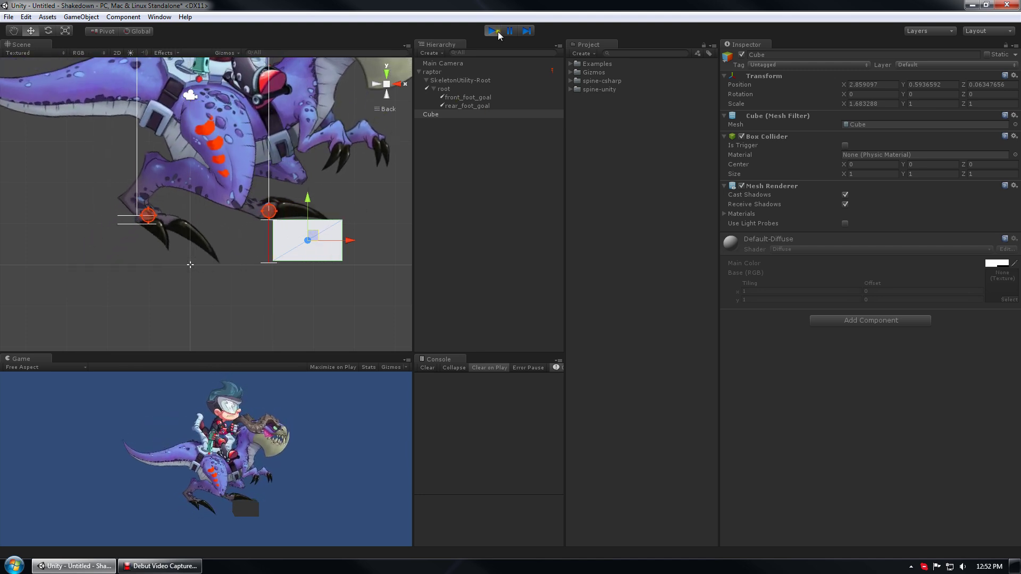
pyautogui.moveTo(312, 237); pyautogui.dragTo(312, 298)
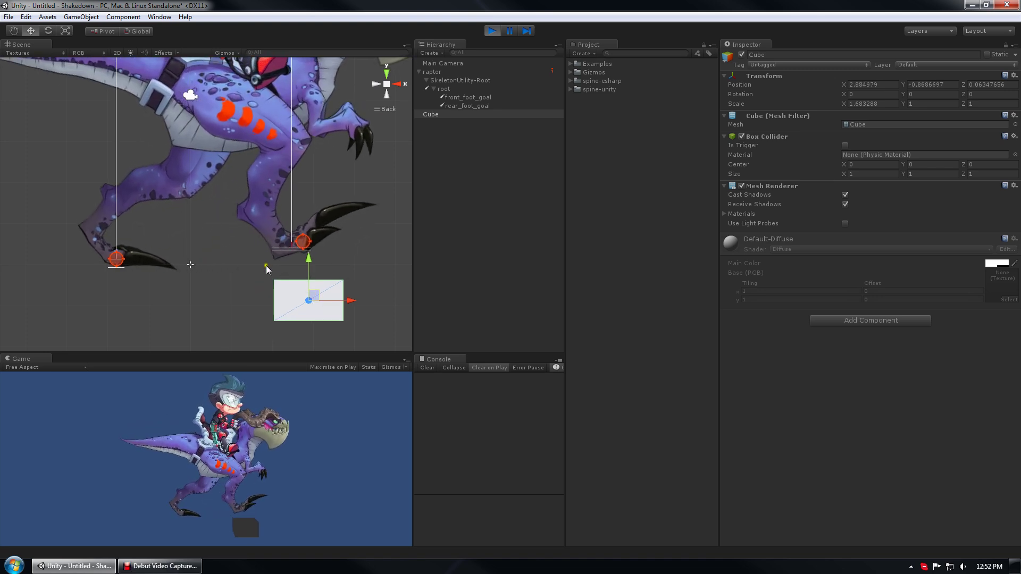
# Try an Adjust Speed of 50 on the ground constraints of front_foot_goal and rear_foot_goal together
pyautogui.click(471, 99)
pyautogui.keyDown('ctrl'); pyautogui.click(473, 105); pyautogui.keyUp('ctrl')
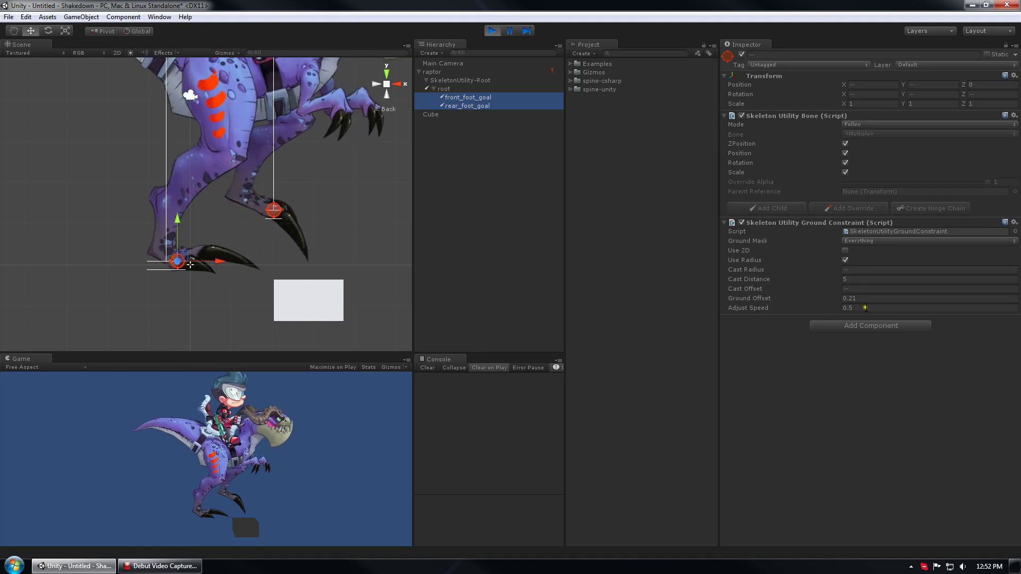
pyautogui.click(865, 308)
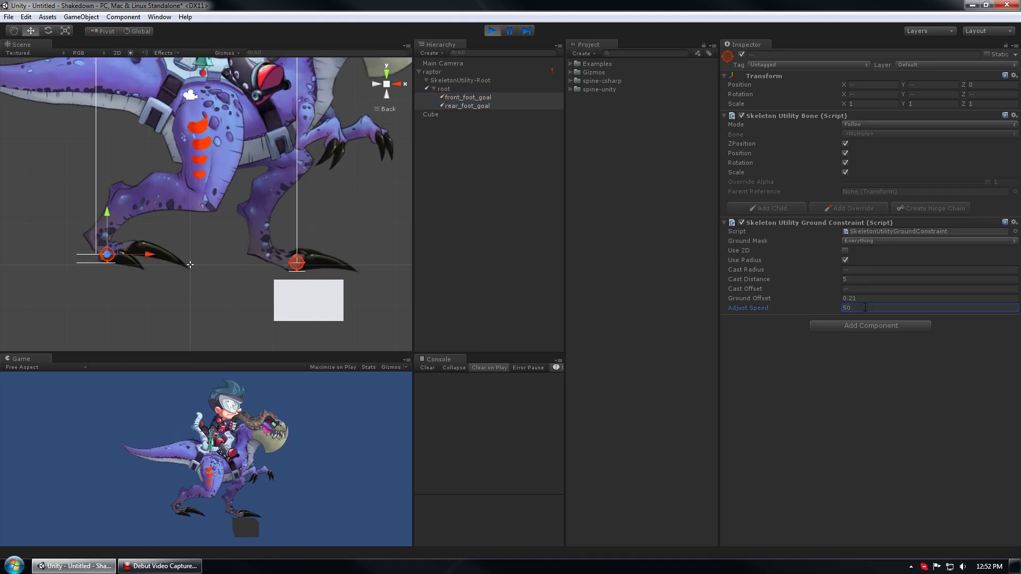
# Raise the cube into the feet at about X 2.41, Y 0.59, shift it to about X 2.10, Y 0.63, and lower it again
pyautogui.click(314, 299)
pyautogui.moveTo(313, 300); pyautogui.dragTo(292, 237)
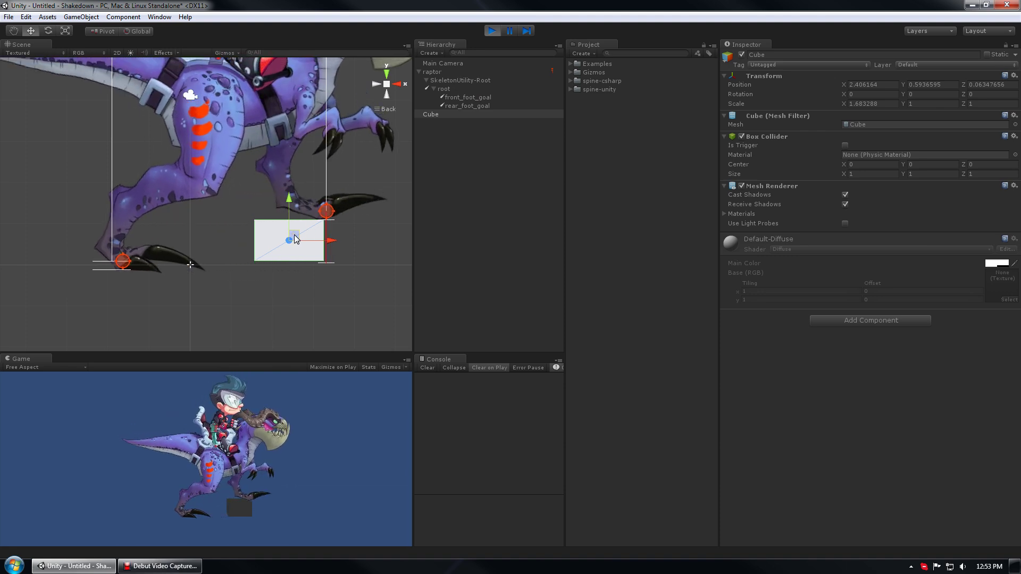
pyautogui.moveTo(296, 239); pyautogui.dragTo(283, 238)
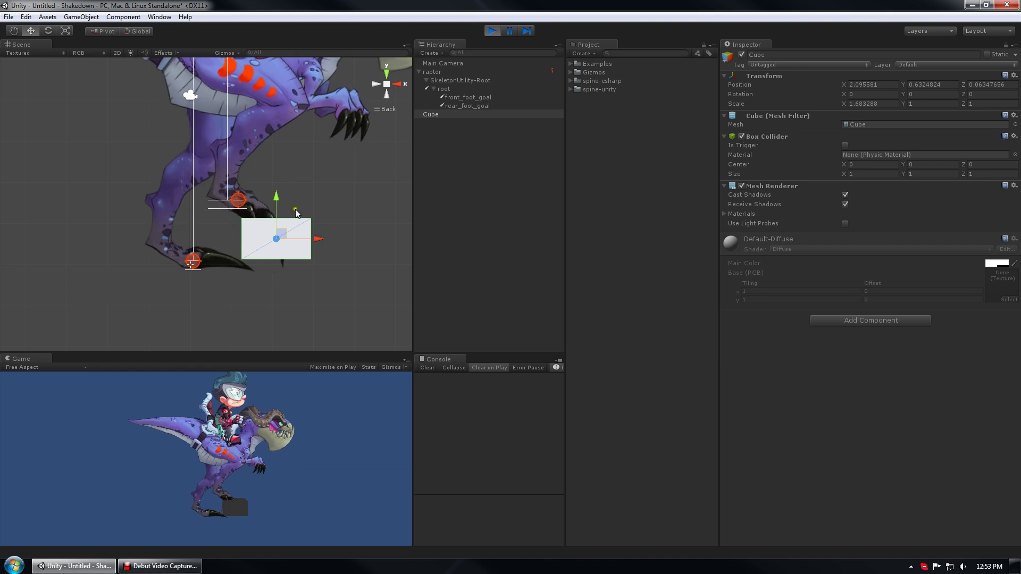
pyautogui.moveTo(281, 234); pyautogui.dragTo(289, 285)
# Try an Adjust Speed of 7 on both foot goals' ground constraints while the scene is playing
pyautogui.click(468, 98)
pyautogui.keyDown('ctrl'); pyautogui.click(467, 106); pyautogui.keyUp('ctrl')
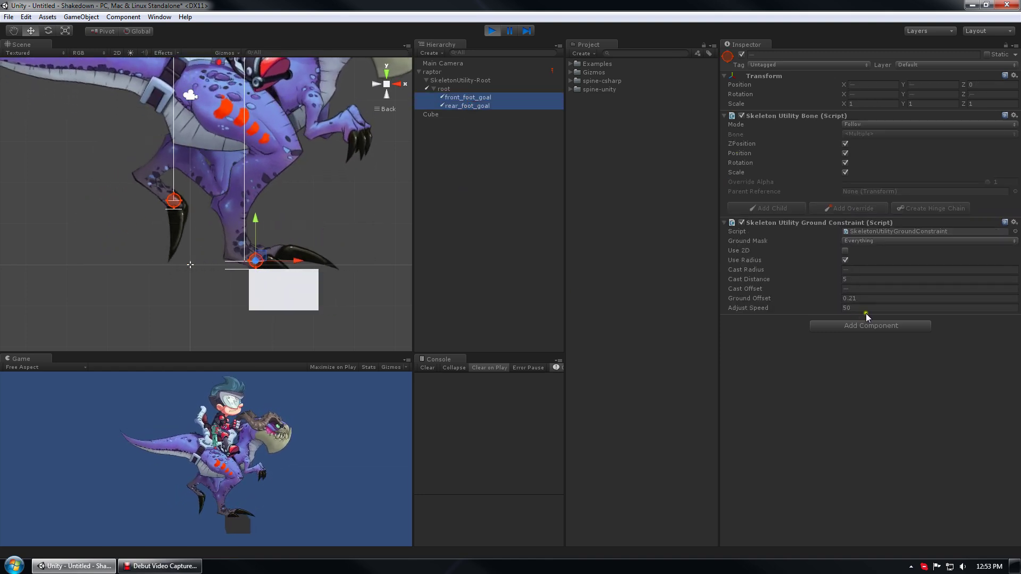
pyautogui.click(864, 309)
pyautogui.write('7')
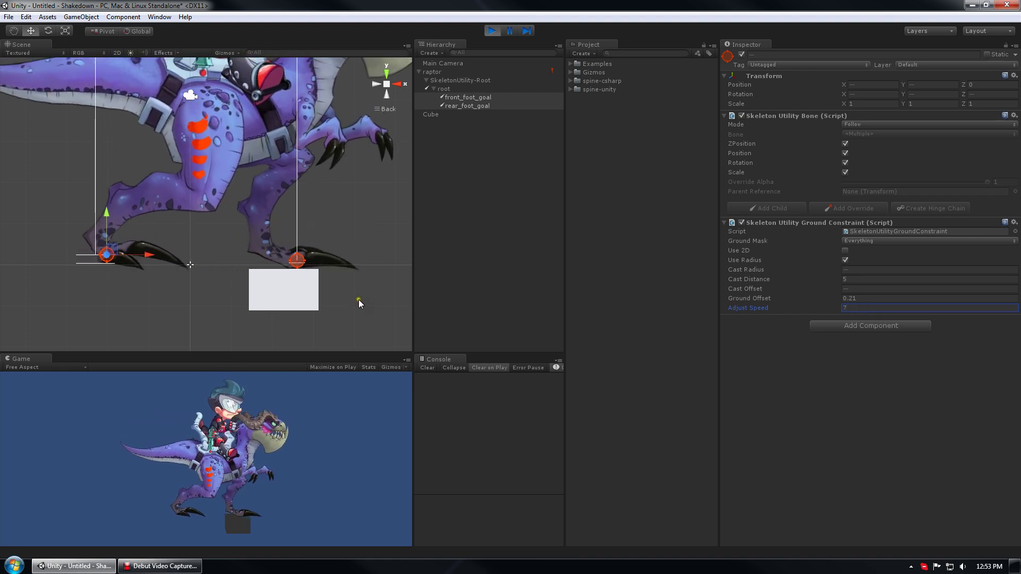
# Raise the cube to about X 1.94, Y 0.57, move it around beneath the feet to test the response, and stop playing
pyautogui.click(284, 290)
pyautogui.moveTo(283, 290); pyautogui.dragTo(274, 240)
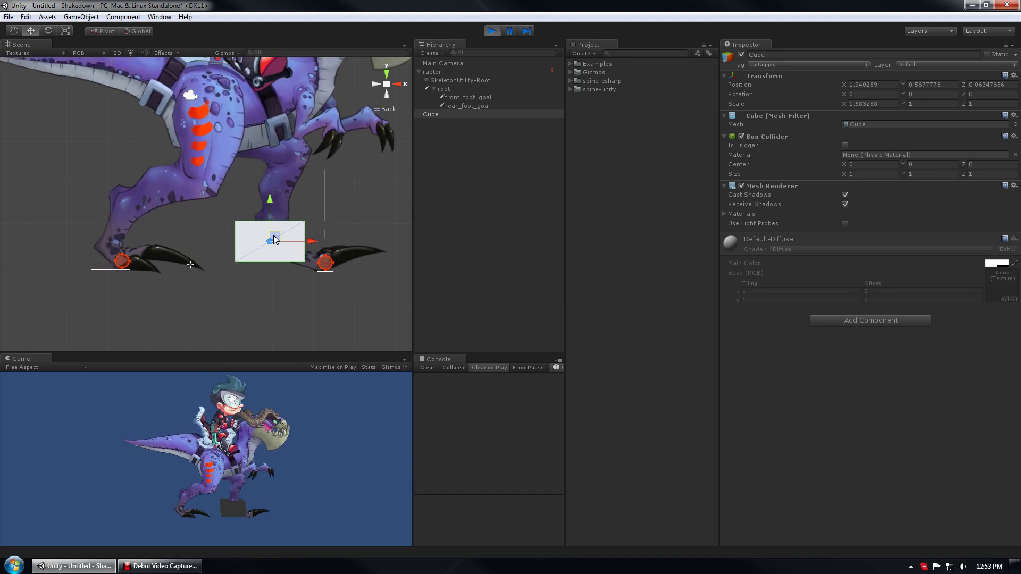
pyautogui.click(274, 235)
pyautogui.moveTo(273, 235); pyautogui.dragTo(315, 237)
pyautogui.press('w')
pyautogui.moveTo(199, 240); pyautogui.dragTo(241, 312)
pyautogui.click(492, 31)
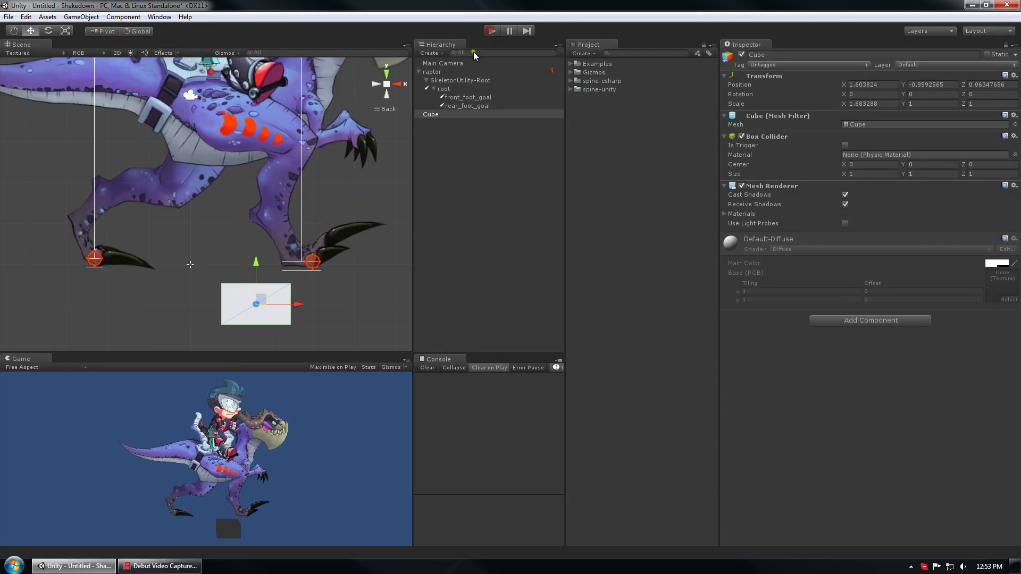
# Clear the object selection and locate the Raptor GroundConstraint scene in the project's Examples/Scenes folder
pyautogui.click(460, 104)
pyautogui.click(462, 153)
pyautogui.moveTo(243, 159); pyautogui.dragTo(263, 227, button='middle')
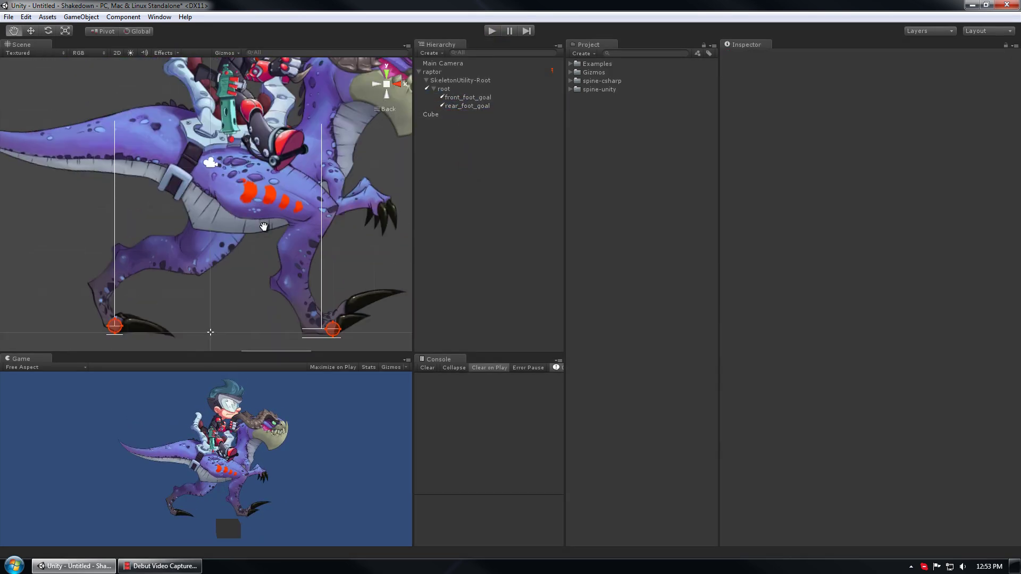
pyautogui.scroll(-2, 264, 226)
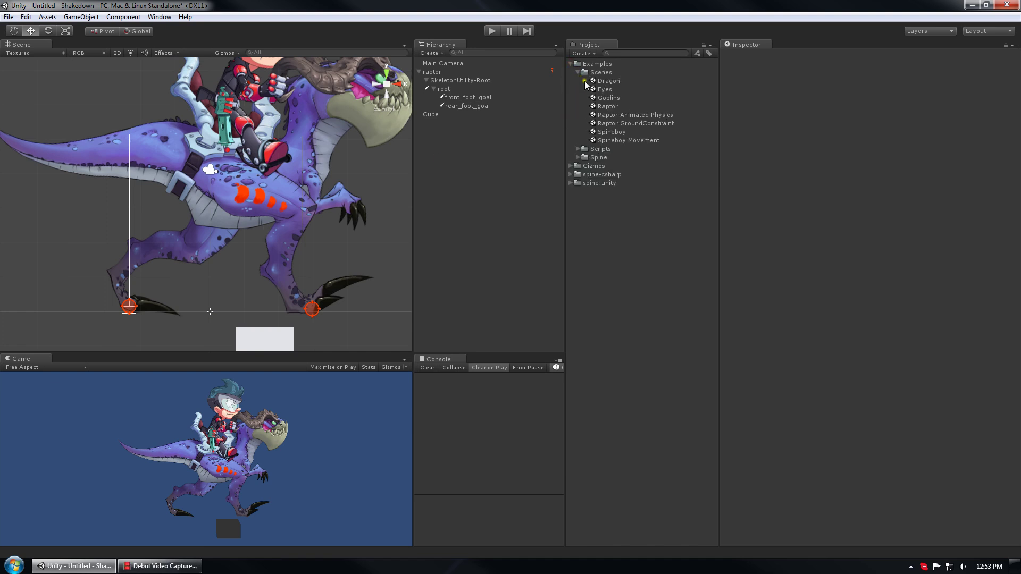
pyautogui.click(624, 123)
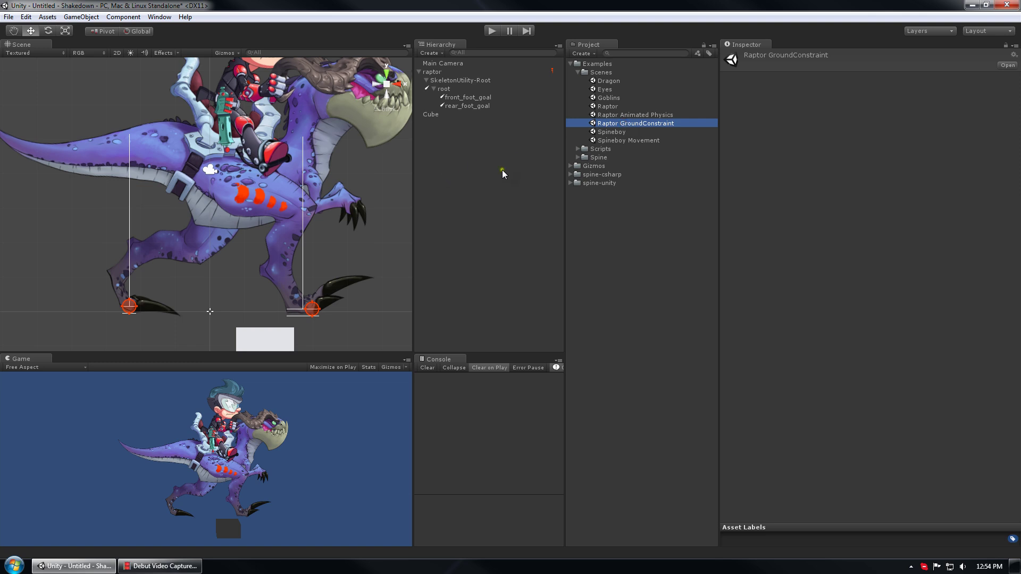
pyautogui.moveTo(320, 239); pyautogui.dragTo(332, 215, button='middle')
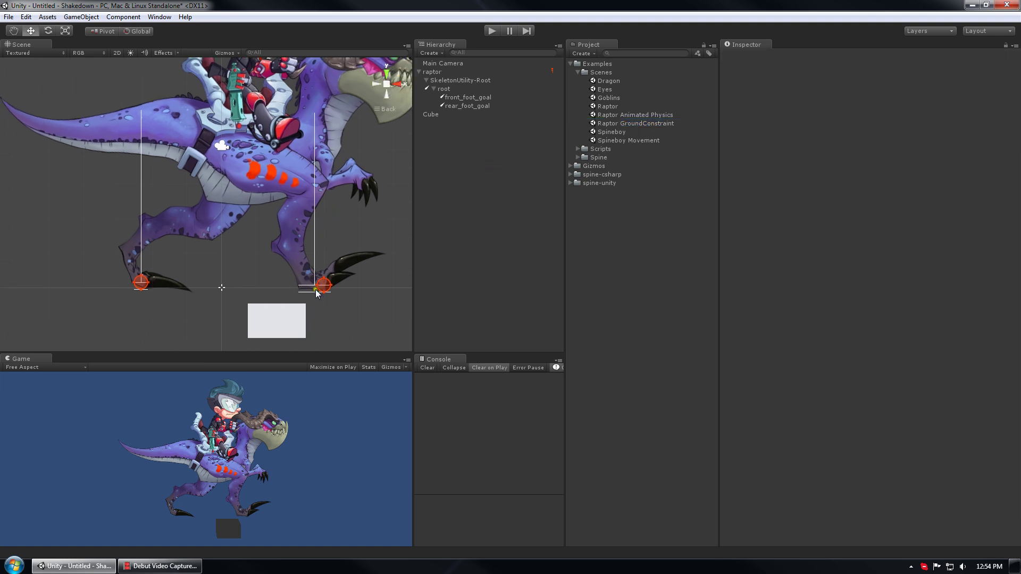